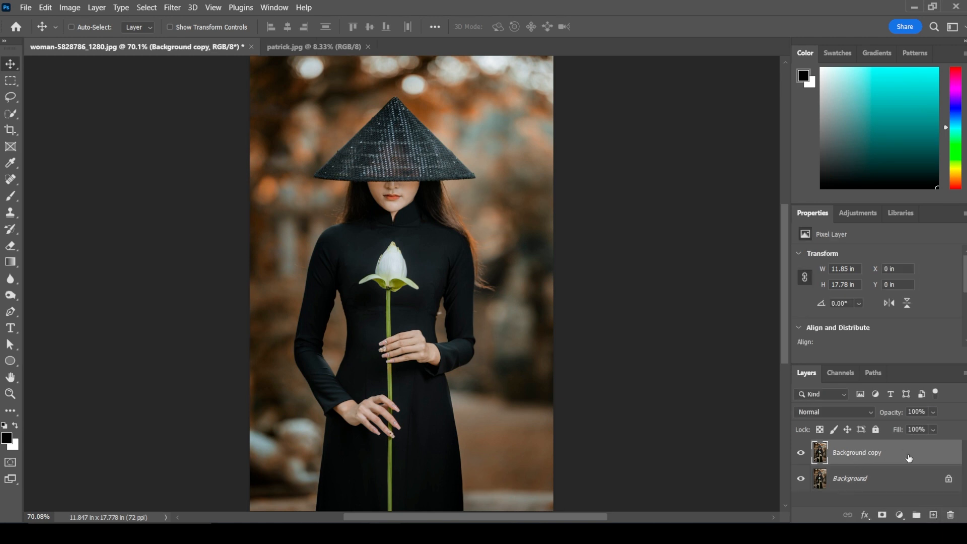
- Select the white lotus bud with the Quick Selection tool and subtract the two green leaves from the selection
key(z)
drag(388, 265, 473, 250)
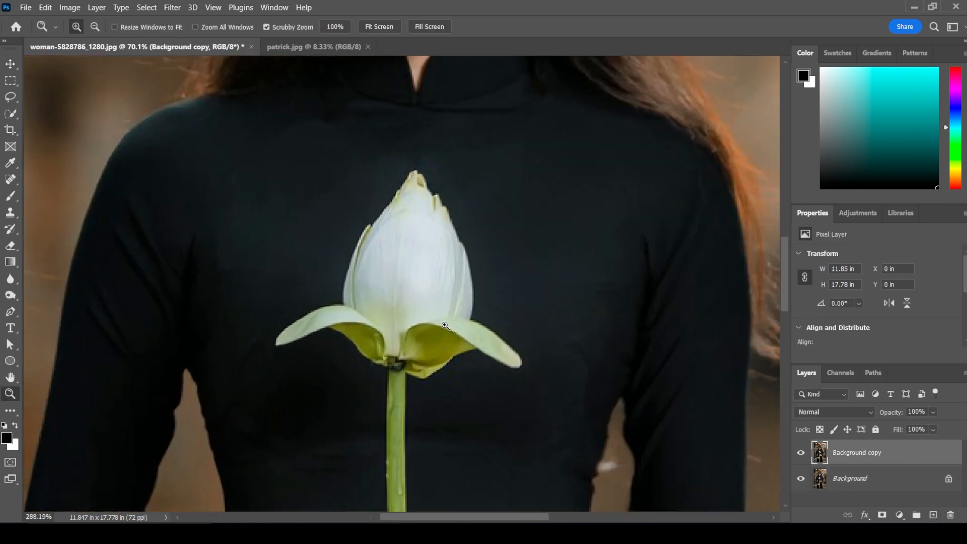
click(11, 114)
click(50, 127)
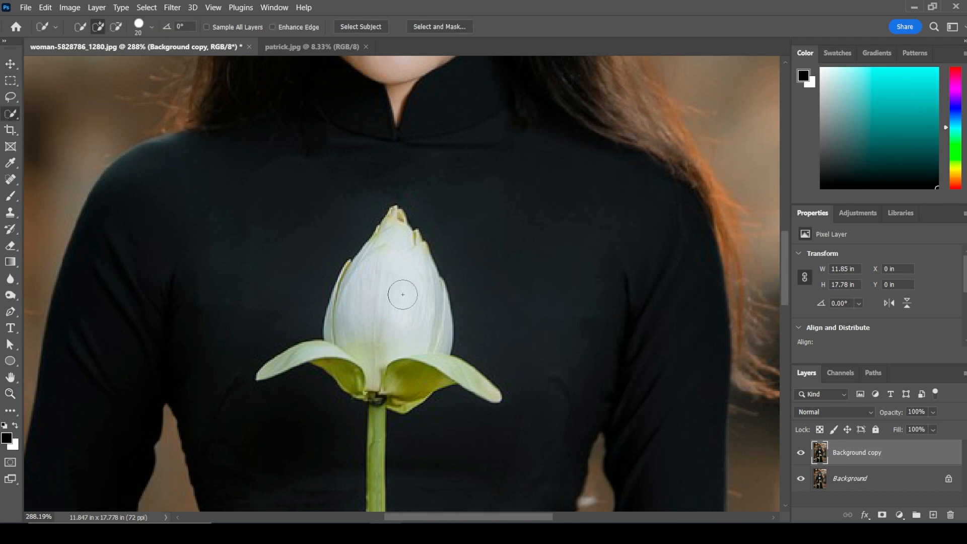
click(393, 301)
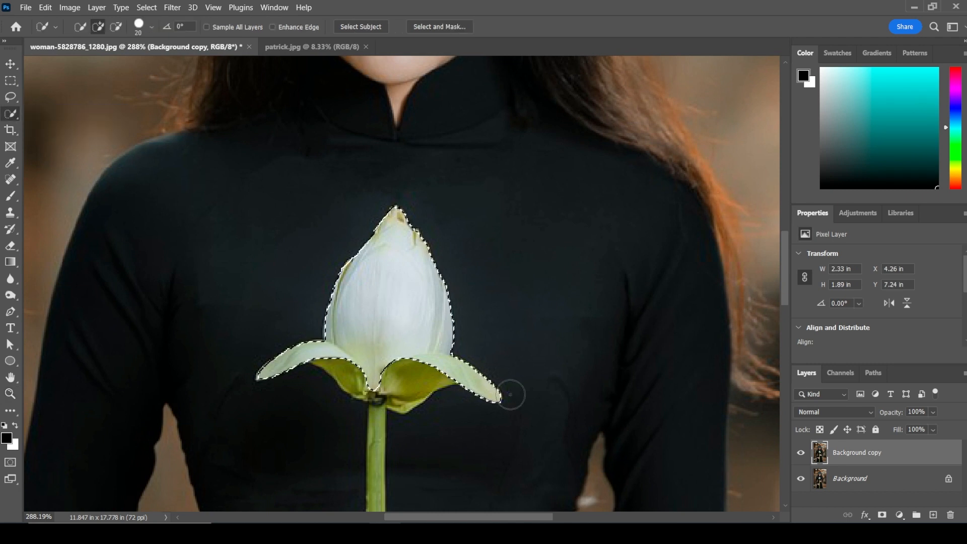
key(alt)
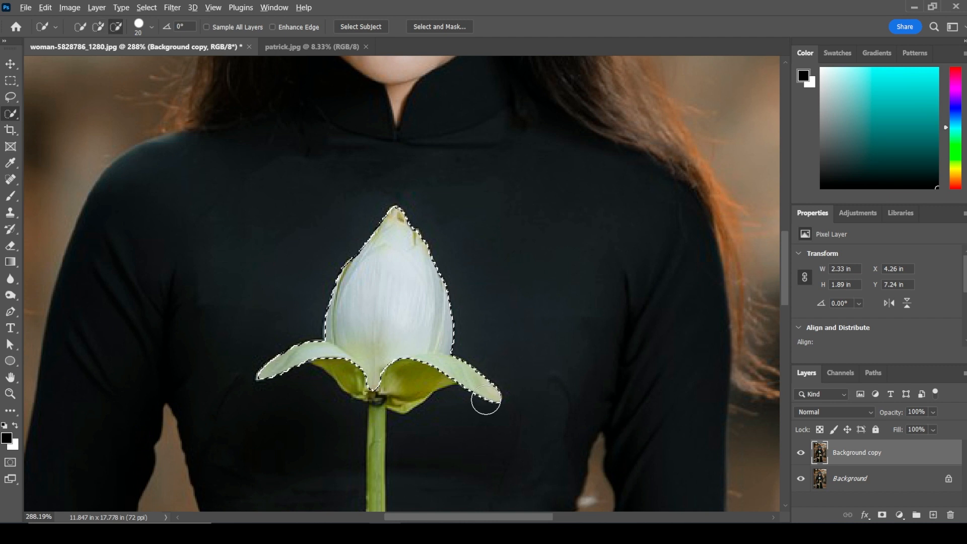
mouse_move(487, 400)
mouse_down()
mouse_move(417, 371)
mouse_move(464, 368)
mouse_up()
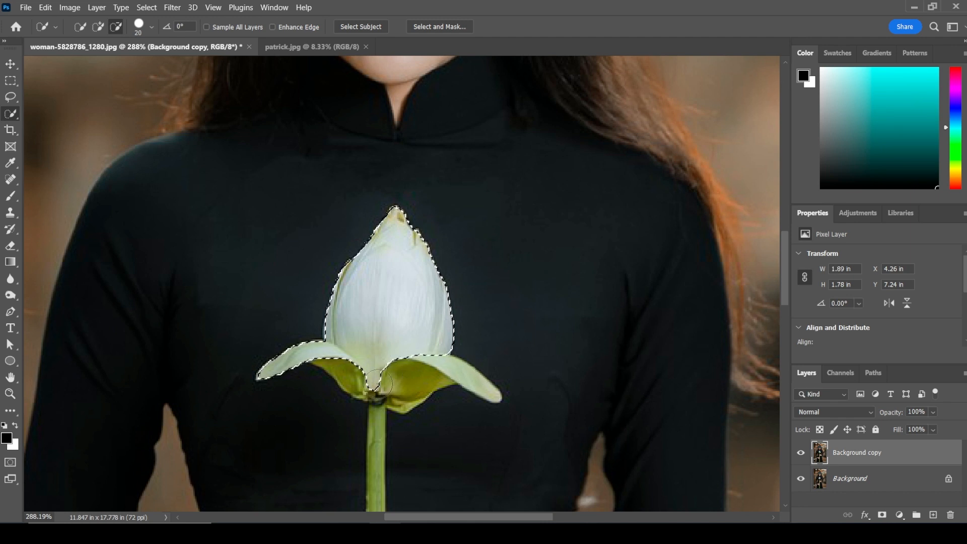
mouse_move(288, 373)
mouse_down()
mouse_move(301, 361)
mouse_move(344, 365)
mouse_up()
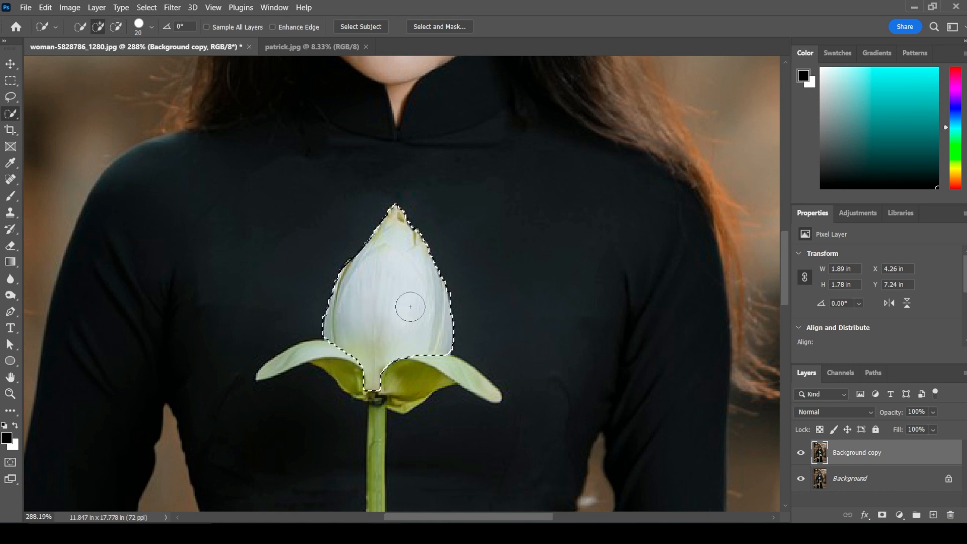
- Copy the selected lotus bud to a new layer and convert that layer to a smart object
click(97, 7)
mouse_move(130, 25)
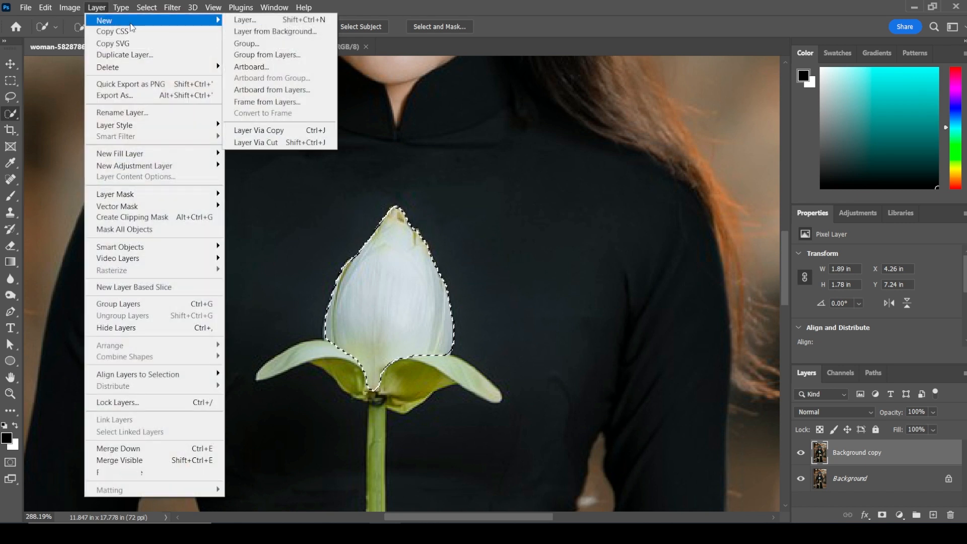
click(268, 130)
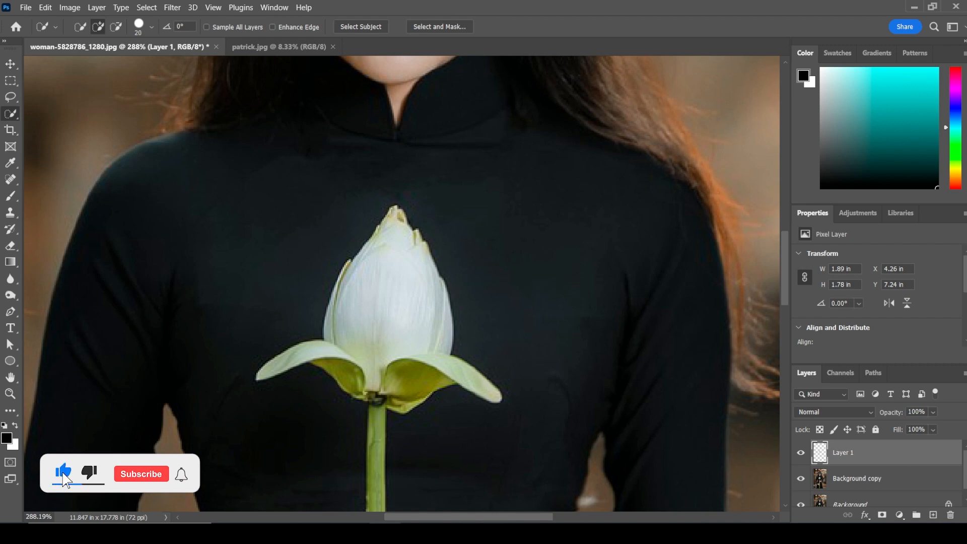
click(15, 65)
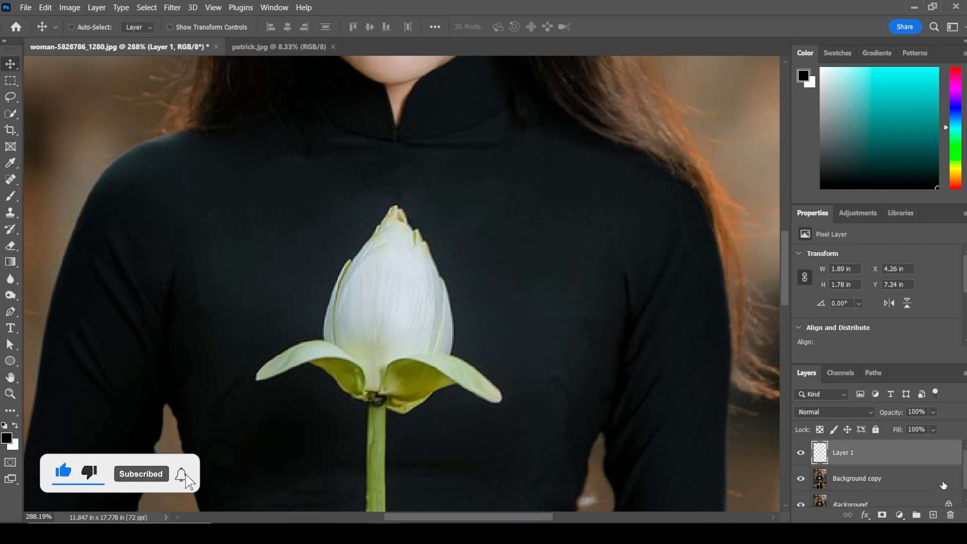
right_click(914, 455)
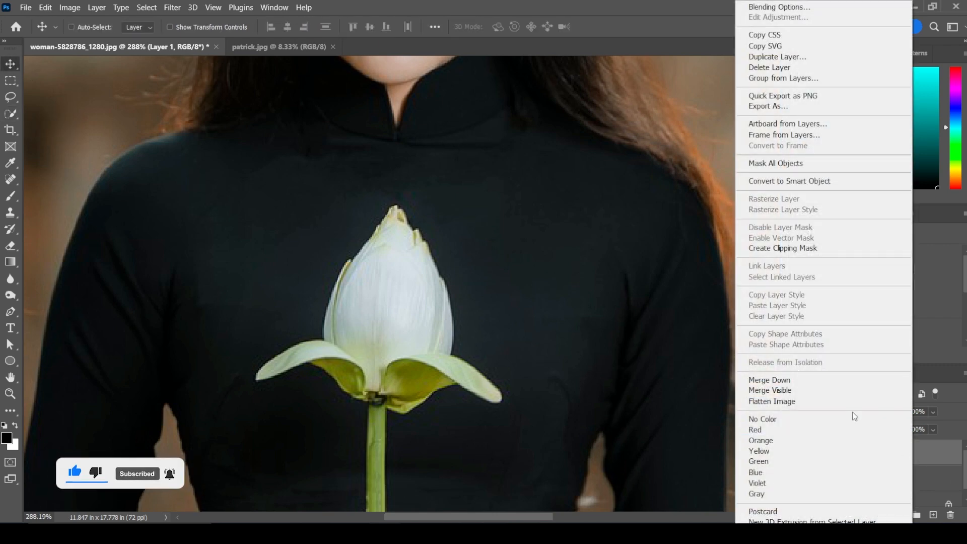
click(777, 182)
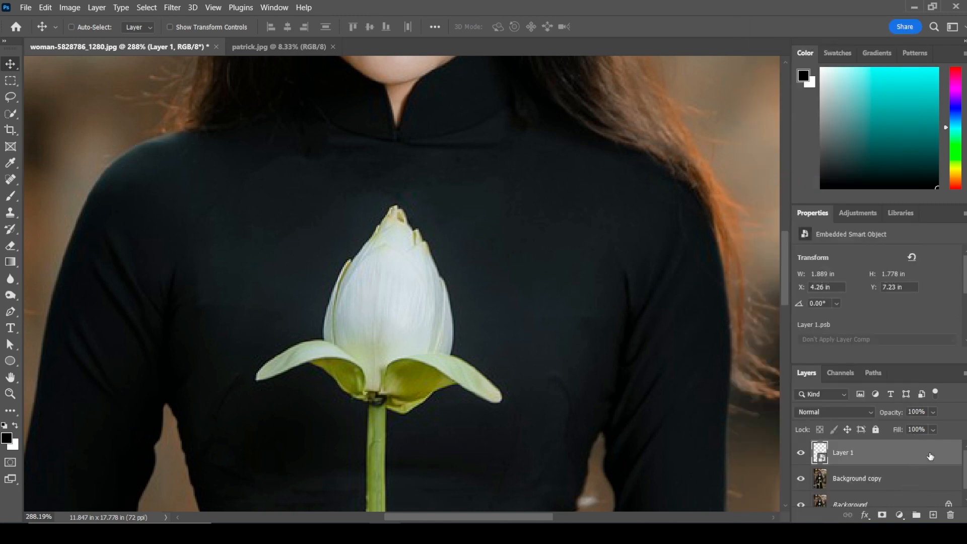
- Duplicate the lotus bud smart object twice to get three stacked layers of it
drag(888, 364, 889, 286)
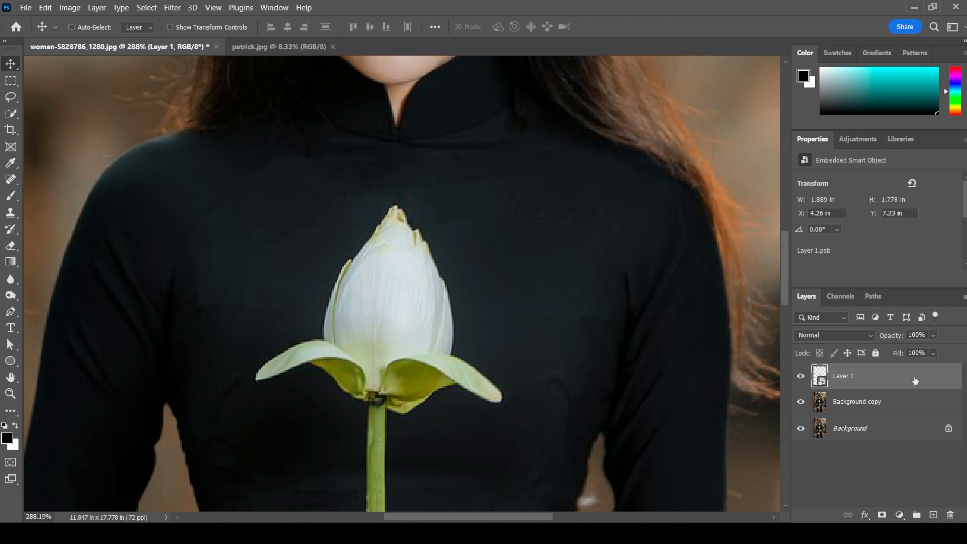
drag(915, 380, 933, 515)
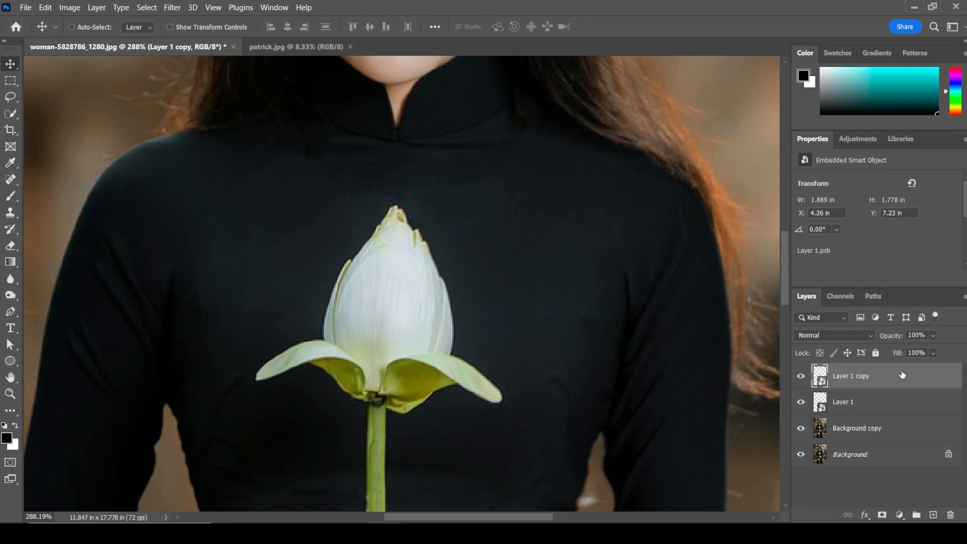
drag(903, 374, 934, 515)
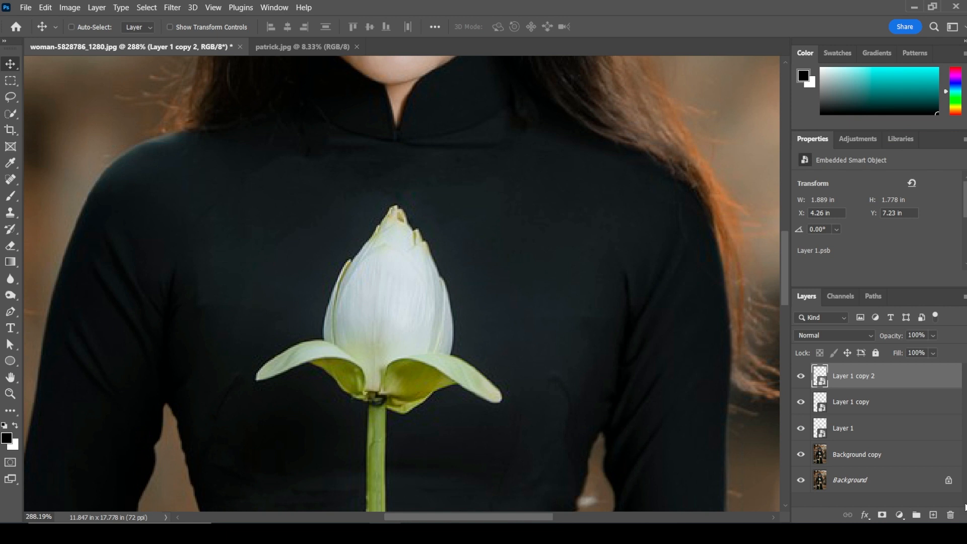
- Set Layer 1's blend mode to Screen and apply a Gaussian Blur with a 10-pixel radius to it
click(879, 429)
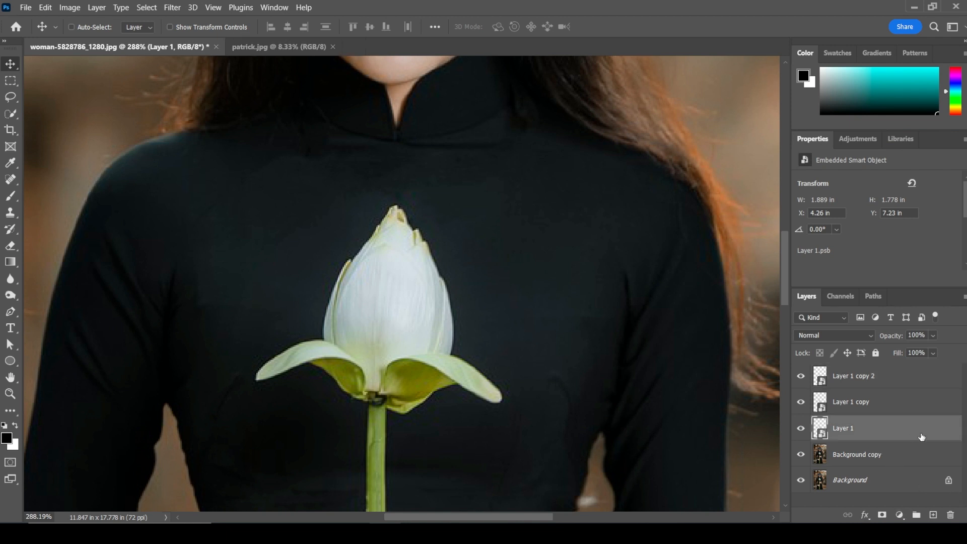
click(830, 331)
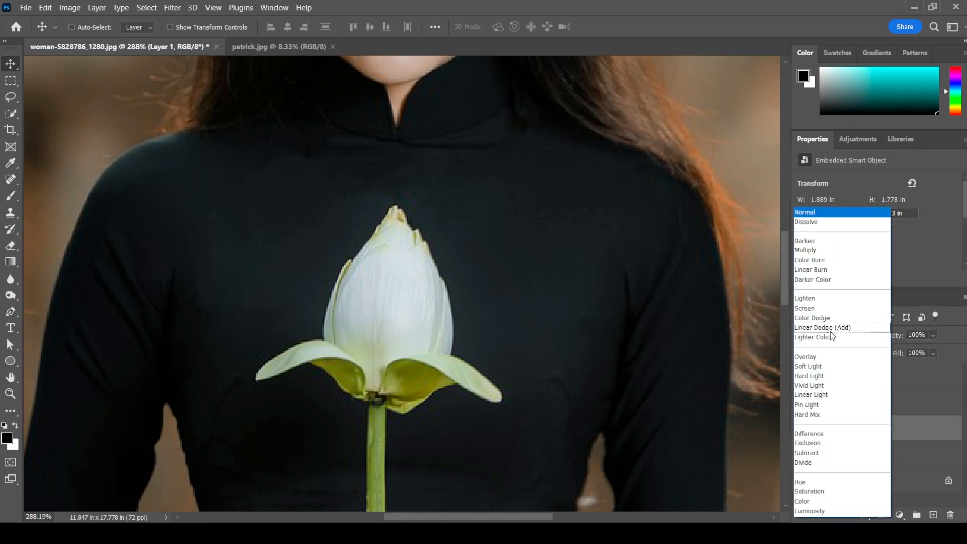
click(813, 309)
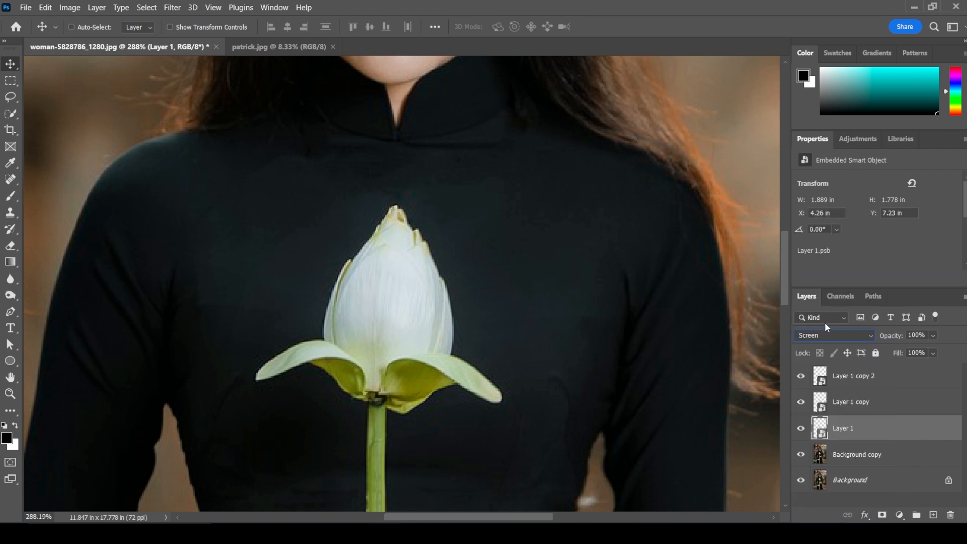
click(172, 7)
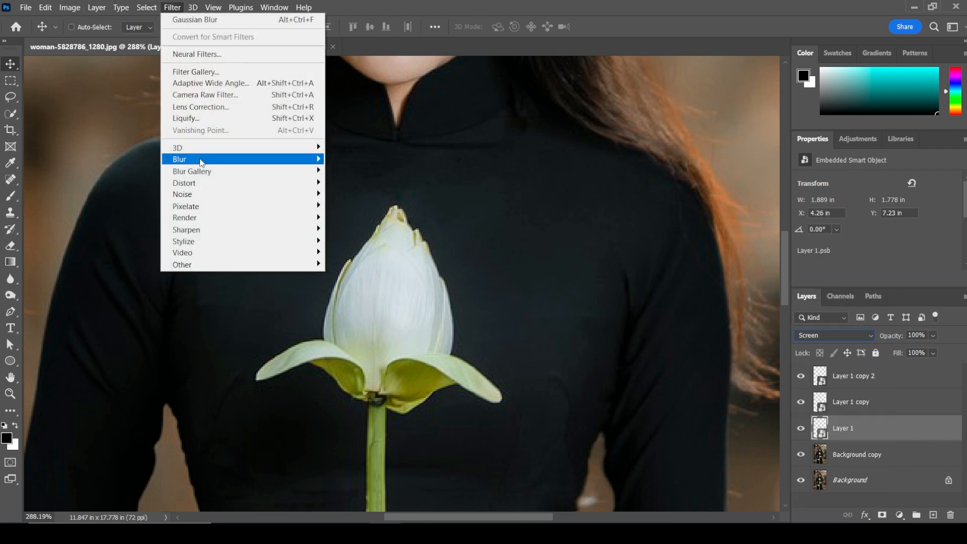
mouse_move(200, 161)
click(353, 207)
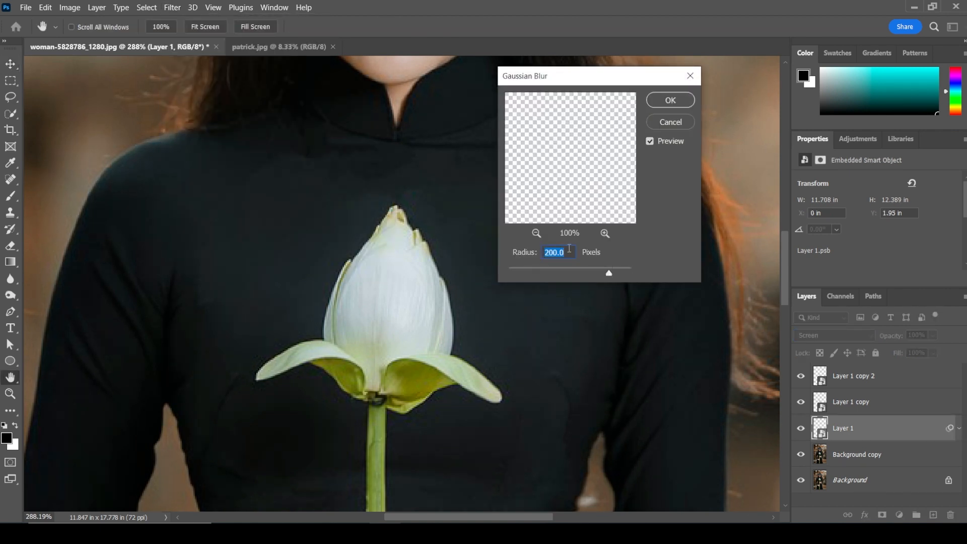
text(10)
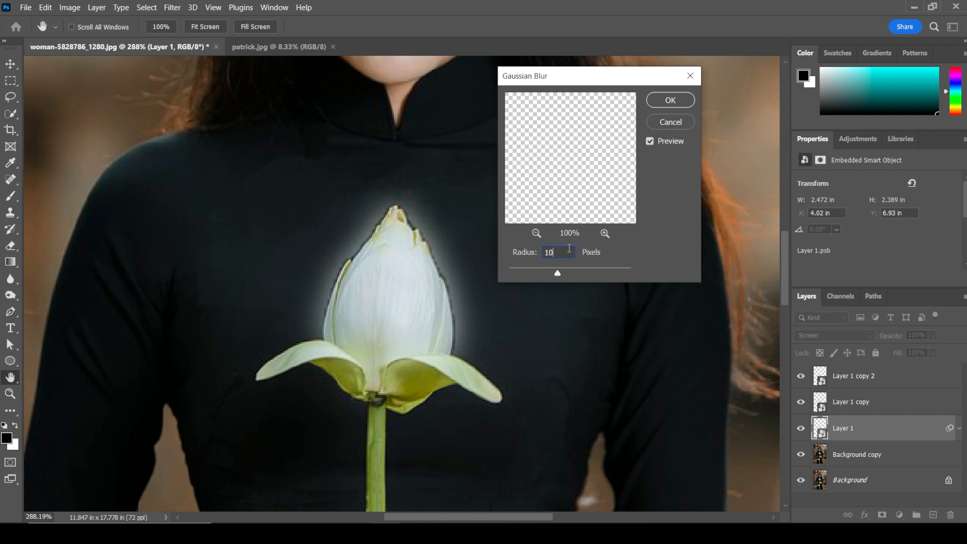
key(Return)
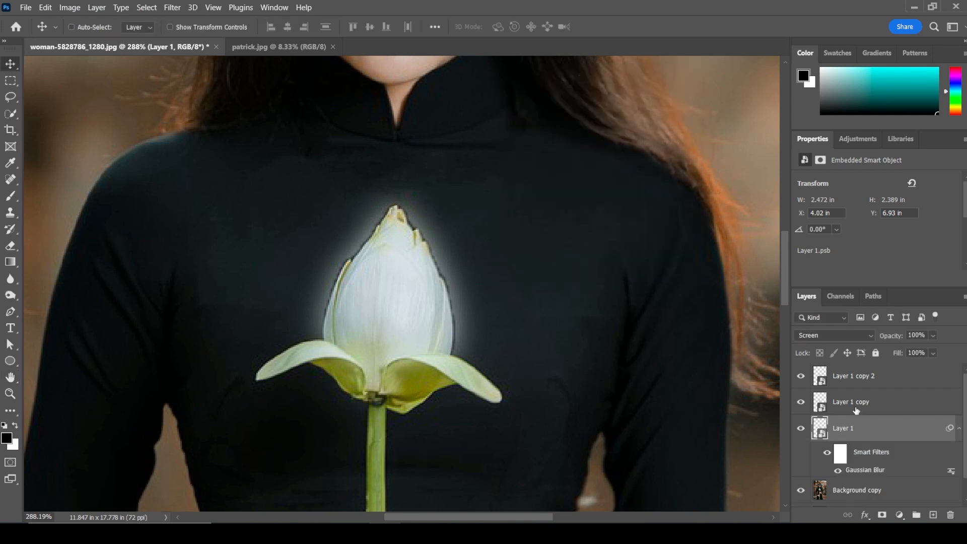
click(959, 429)
- Set Layer 1 copy's blend mode to Linear Dodge (Add) and apply a Gaussian Blur with a 100-pixel radius
click(864, 402)
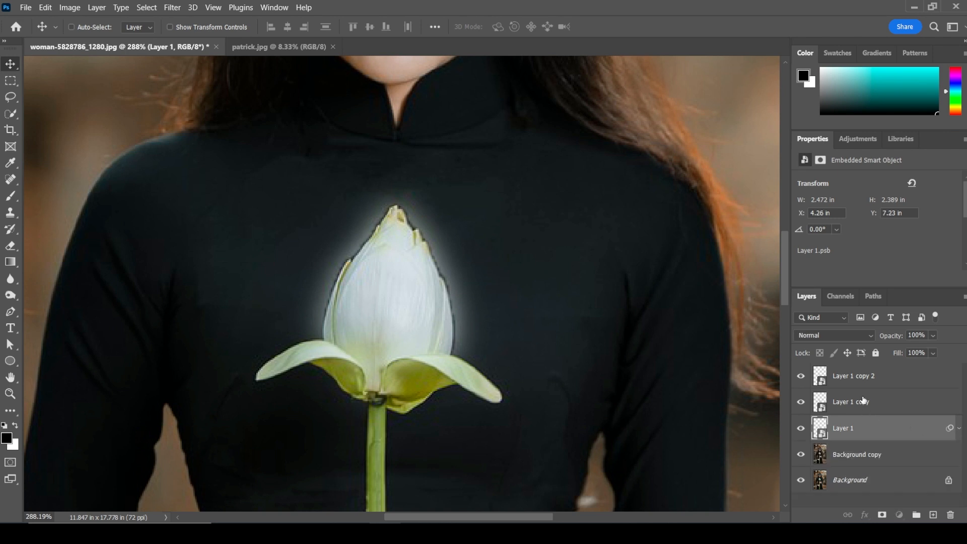
click(852, 333)
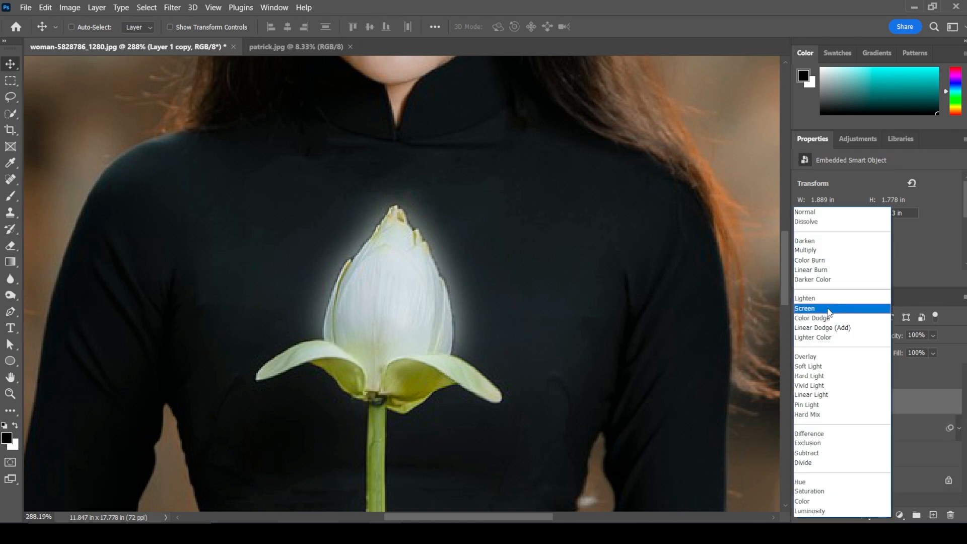
click(823, 328)
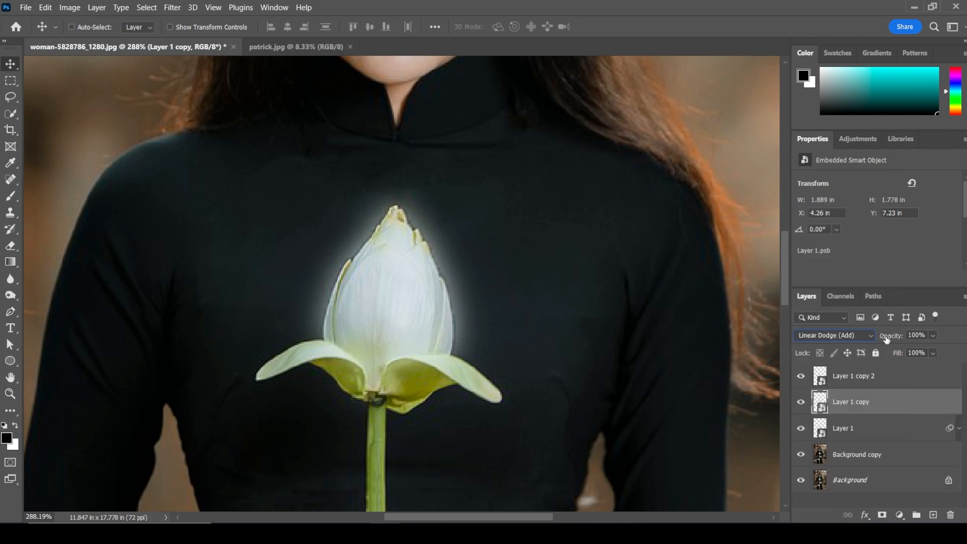
click(172, 8)
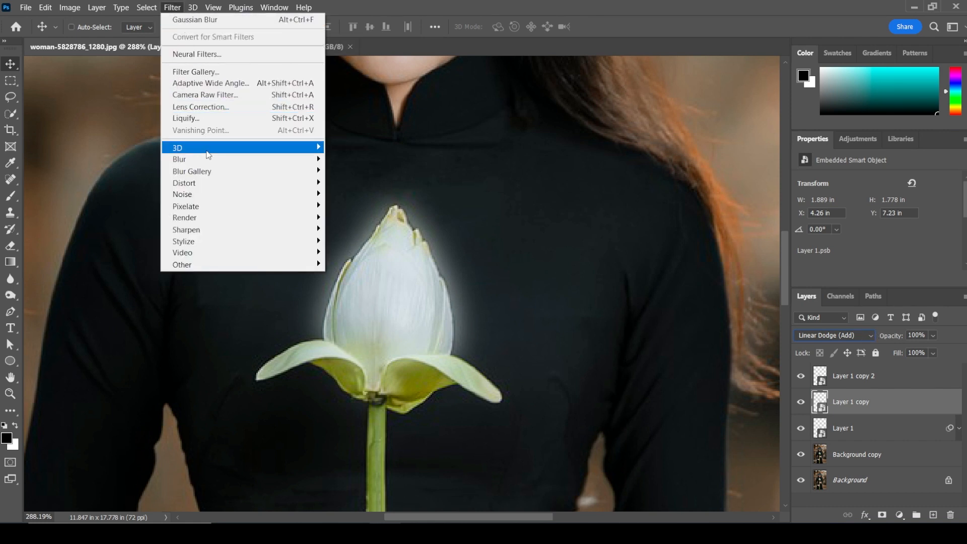
mouse_move(206, 160)
click(358, 206)
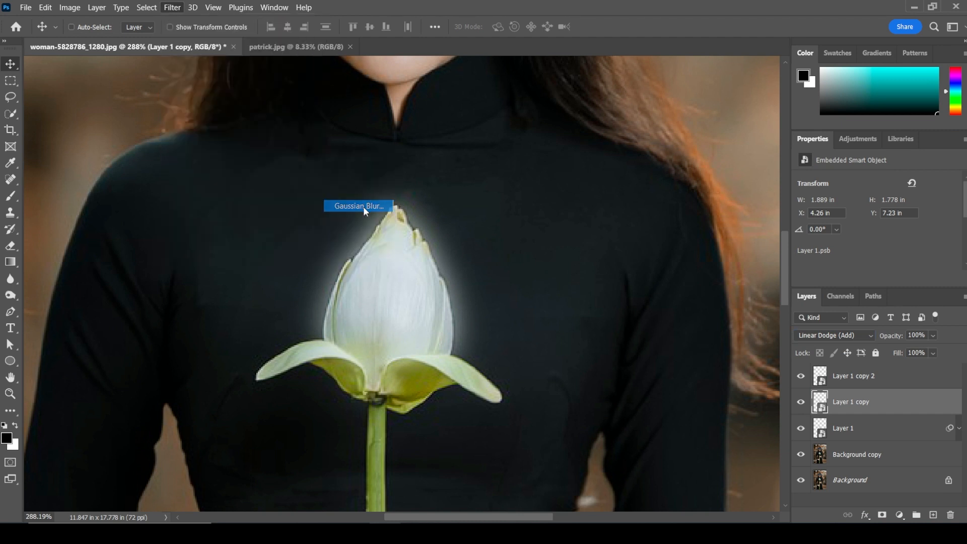
text(100)
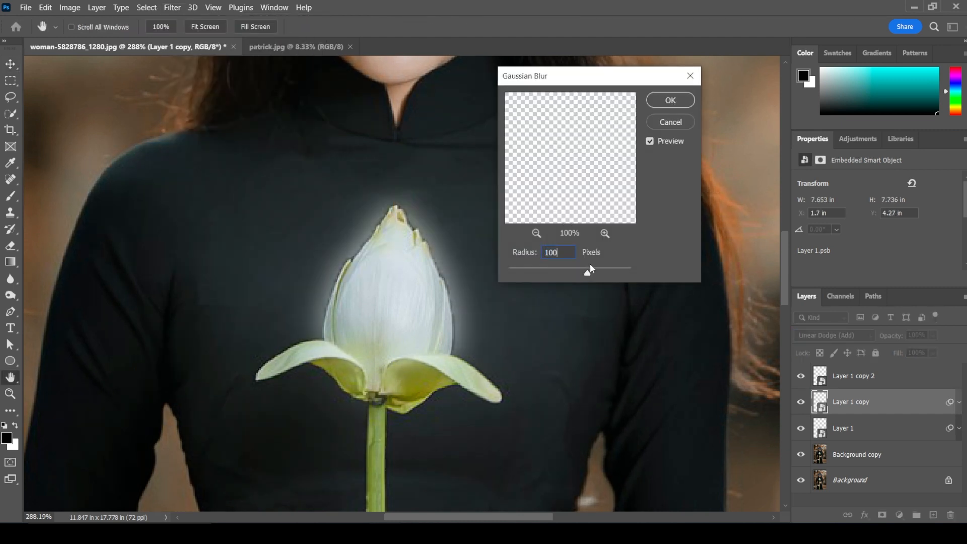
key(Return)
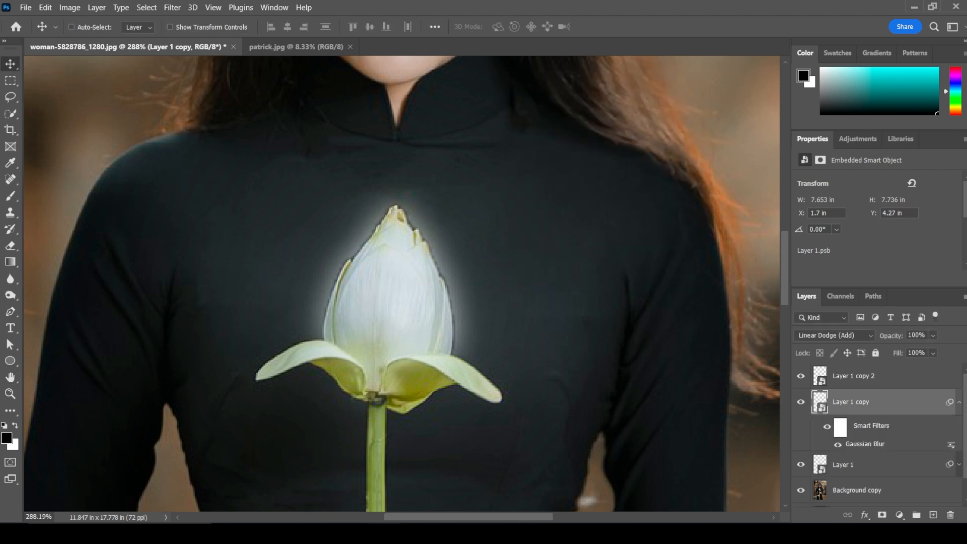
click(960, 403)
- Set Layer 1 copy 2's blend mode to Linear Dodge (Add) and apply a Gaussian Blur with a 200-pixel radius
click(860, 381)
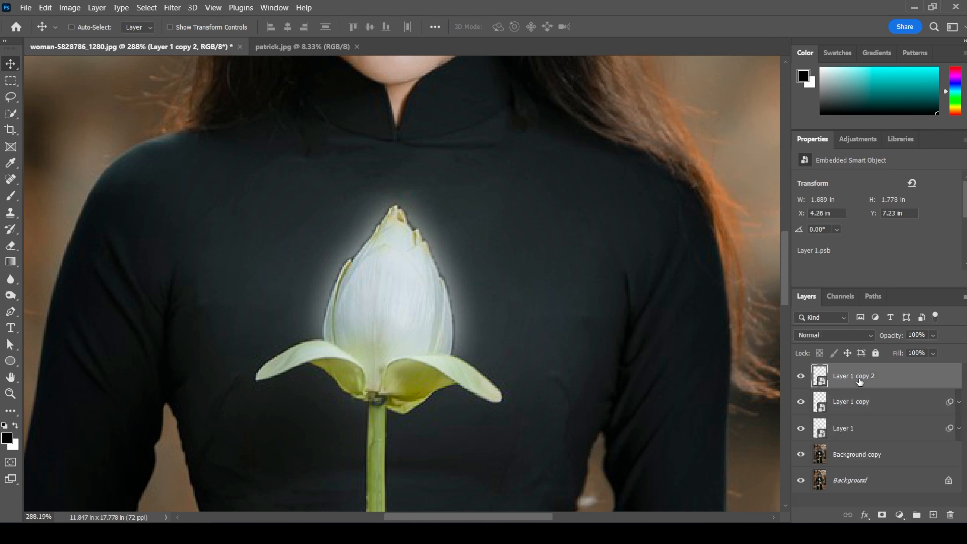
click(845, 335)
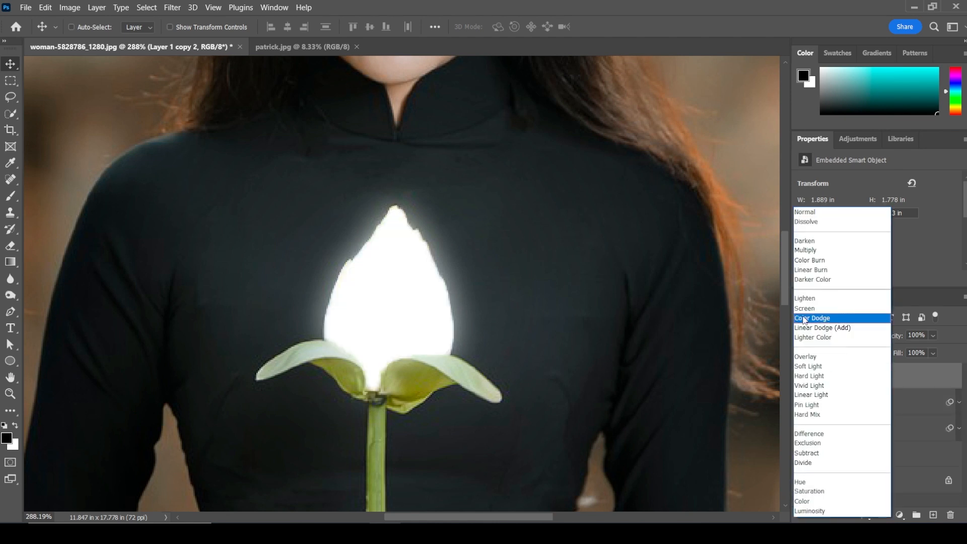
click(808, 328)
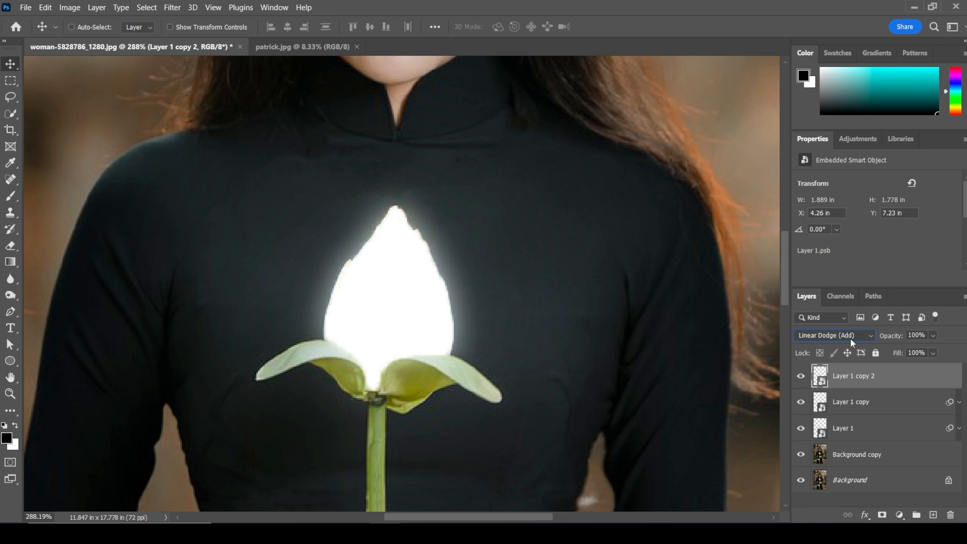
click(172, 7)
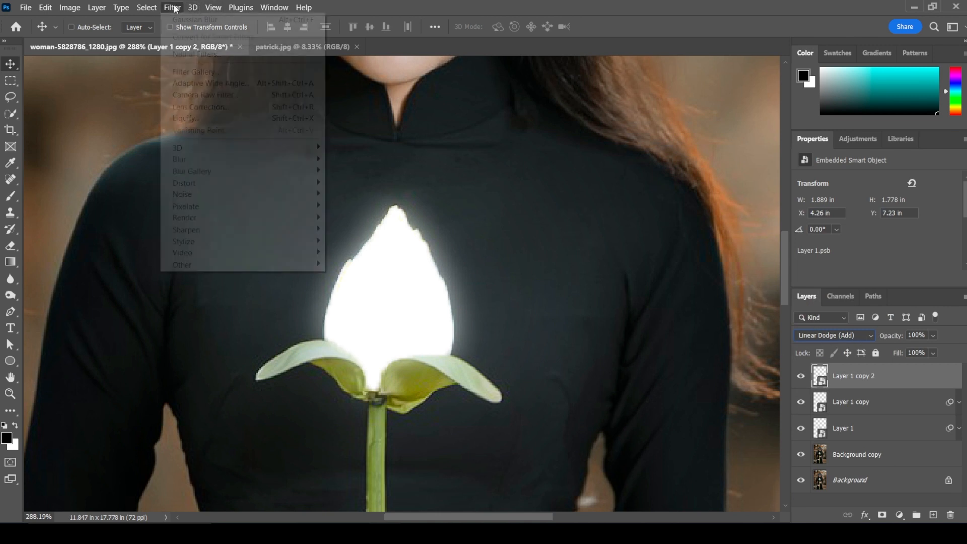
mouse_move(201, 159)
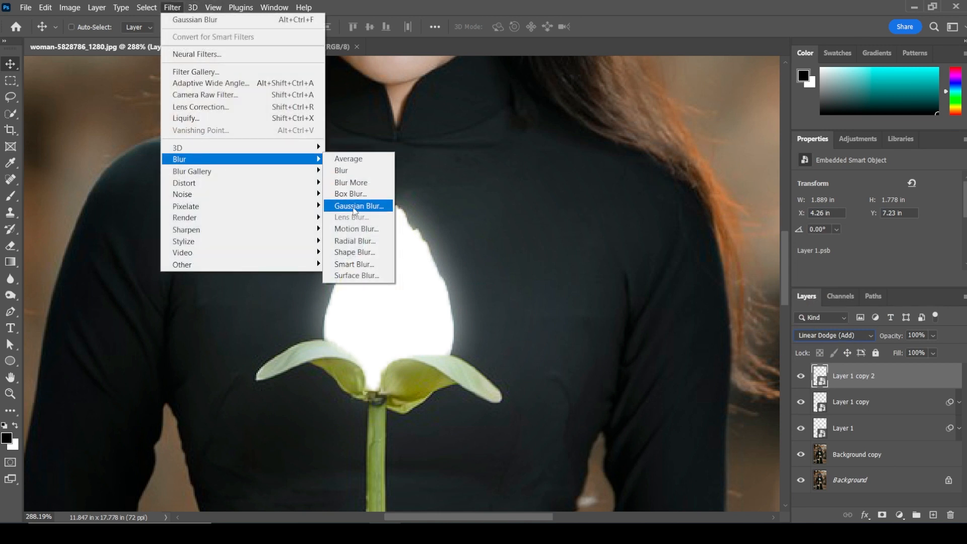
click(354, 206)
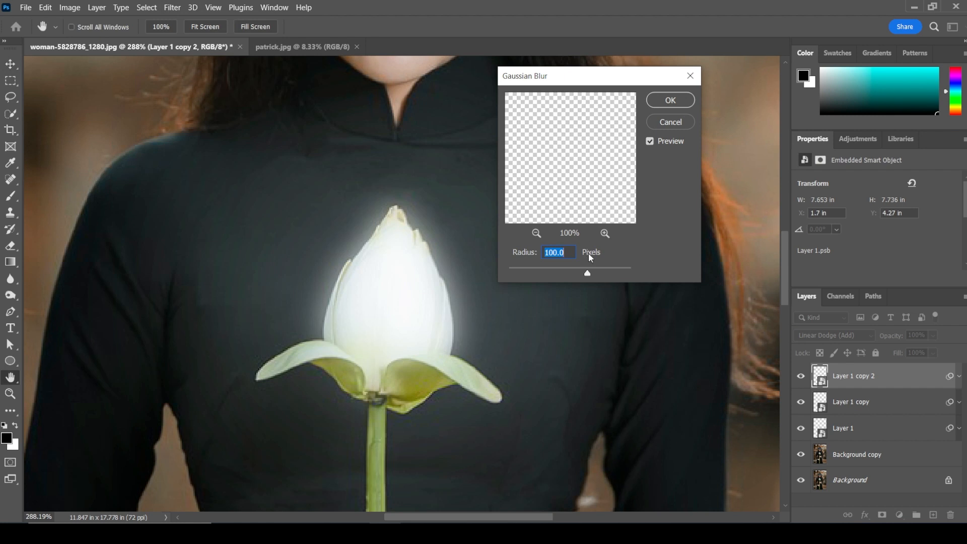
text(200)
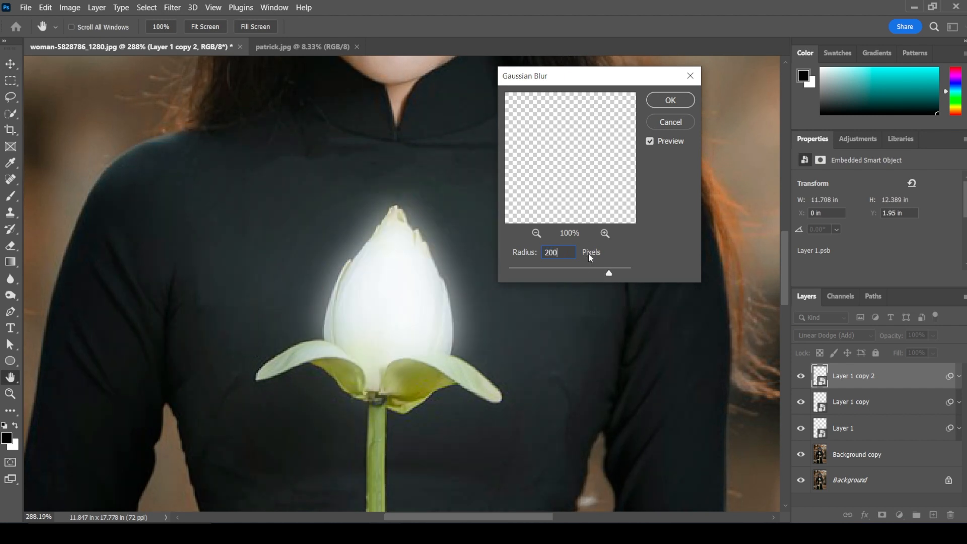
key(Return)
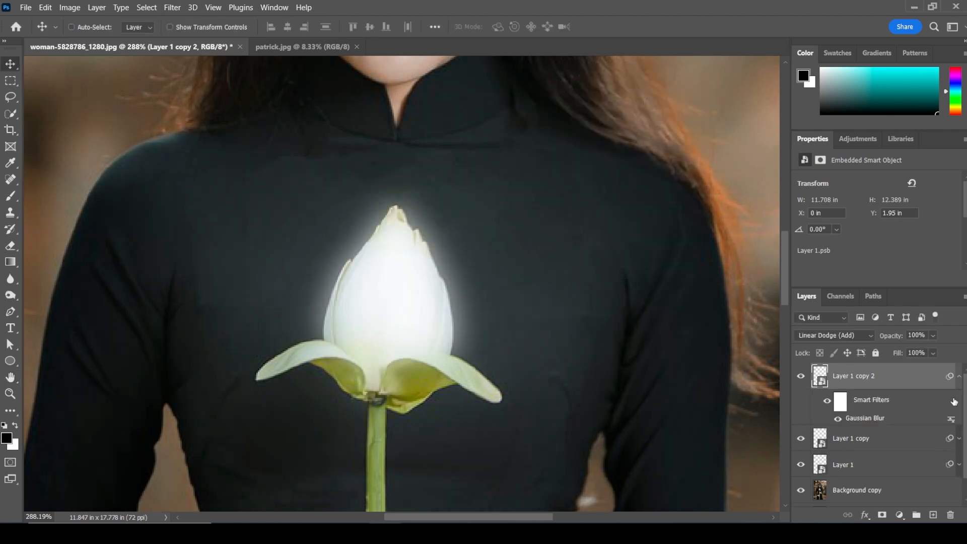
click(960, 377)
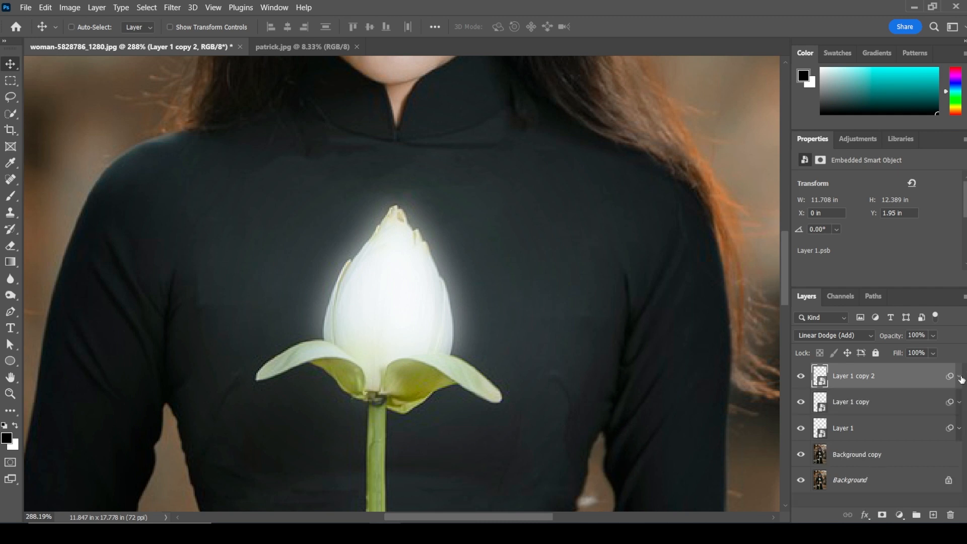
- Group the three blurred lotus bud layers and rename the group Glow
shift+click(858, 432)
key(ctrl+g)
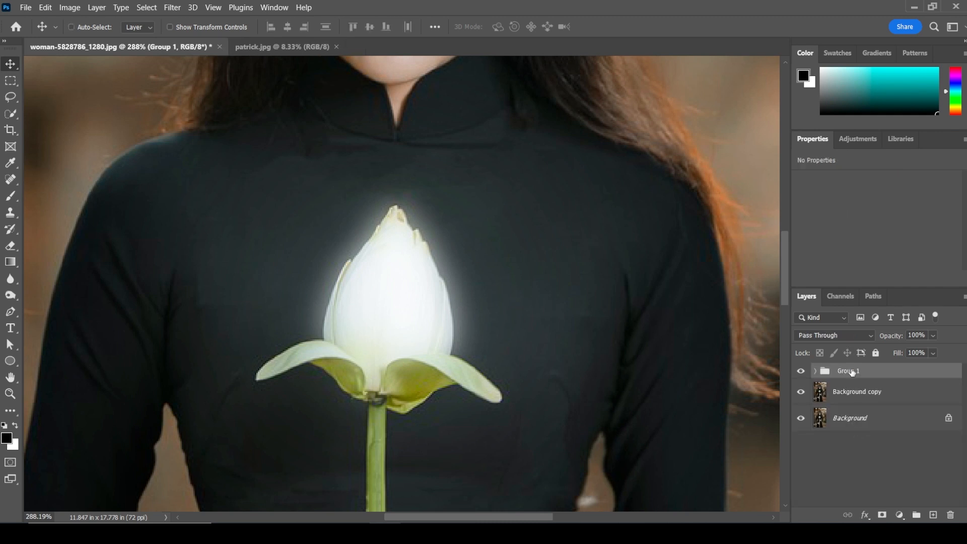
double_click(852, 372)
text(Glow)
key(Return)
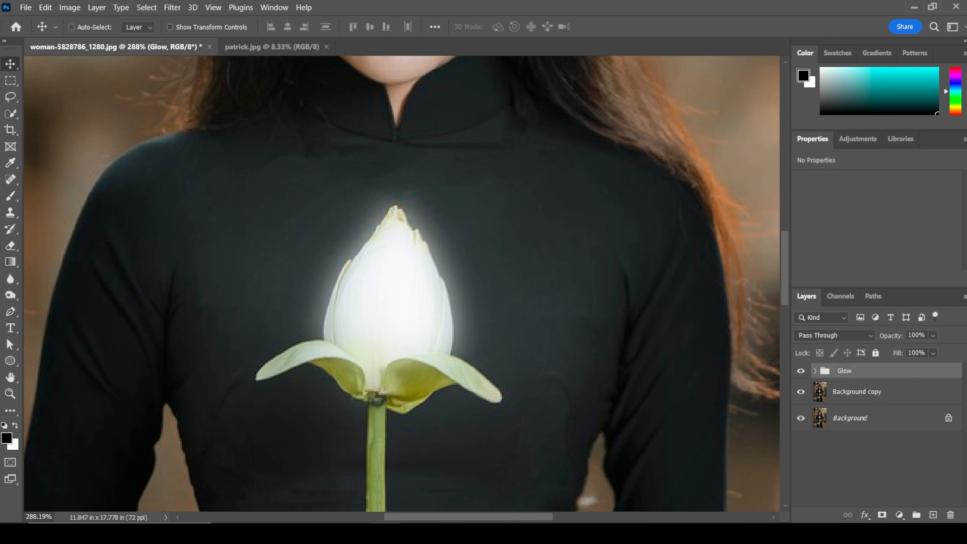
- Add a Color Lookup adjustment layer above Background copy and load the Moonlight.3DL 3D LUT into it
key(z)
right_click(437, 201)
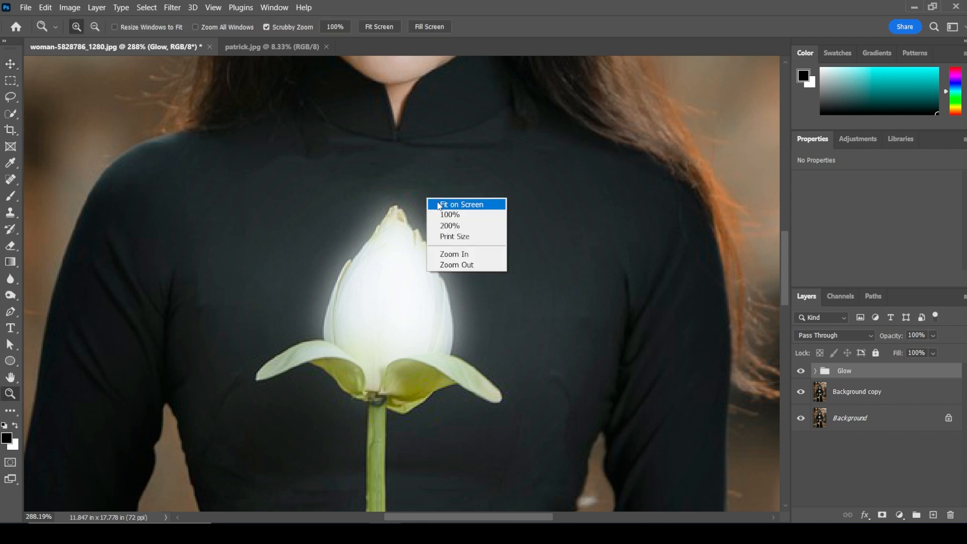
click(438, 205)
click(882, 393)
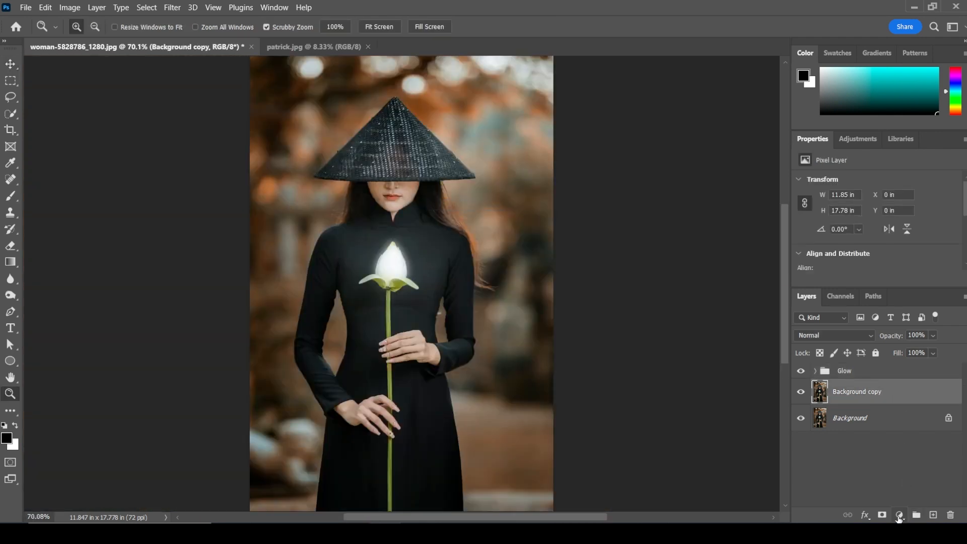
click(900, 514)
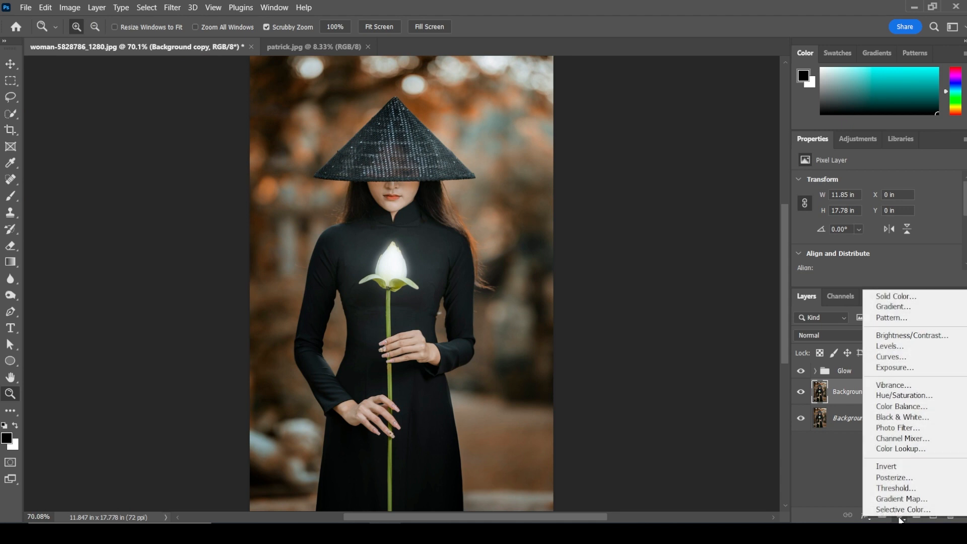
click(906, 448)
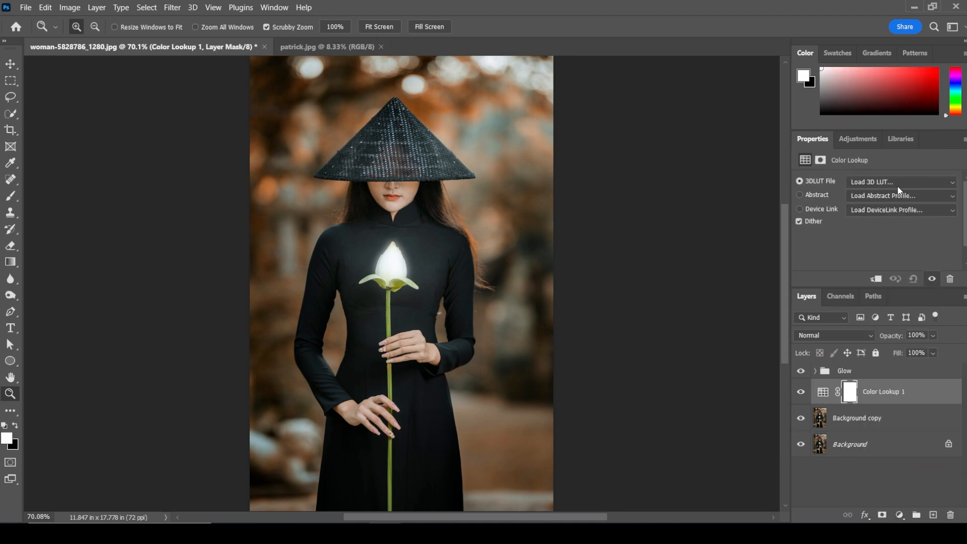
click(896, 181)
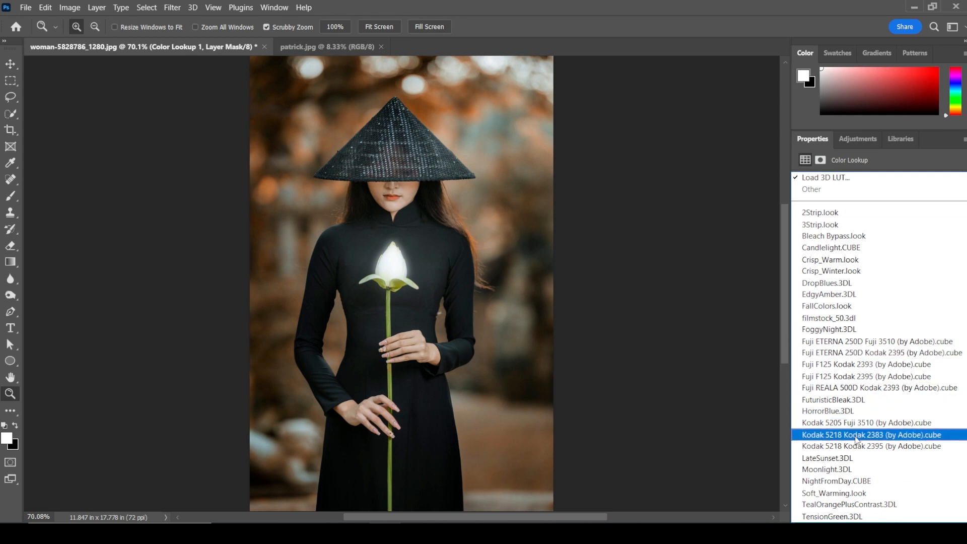
click(846, 469)
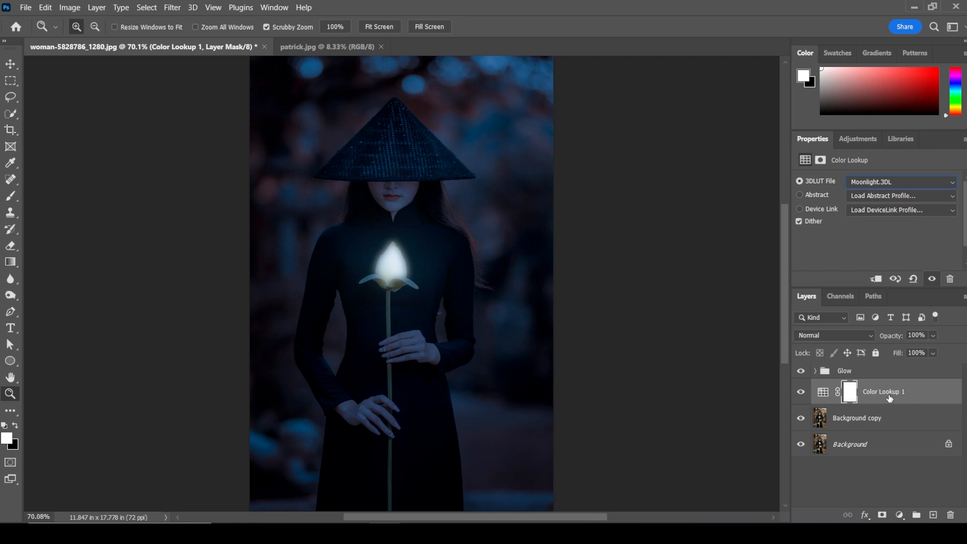
- Add a Hue/Saturation adjustment layer above the Glow group
click(865, 372)
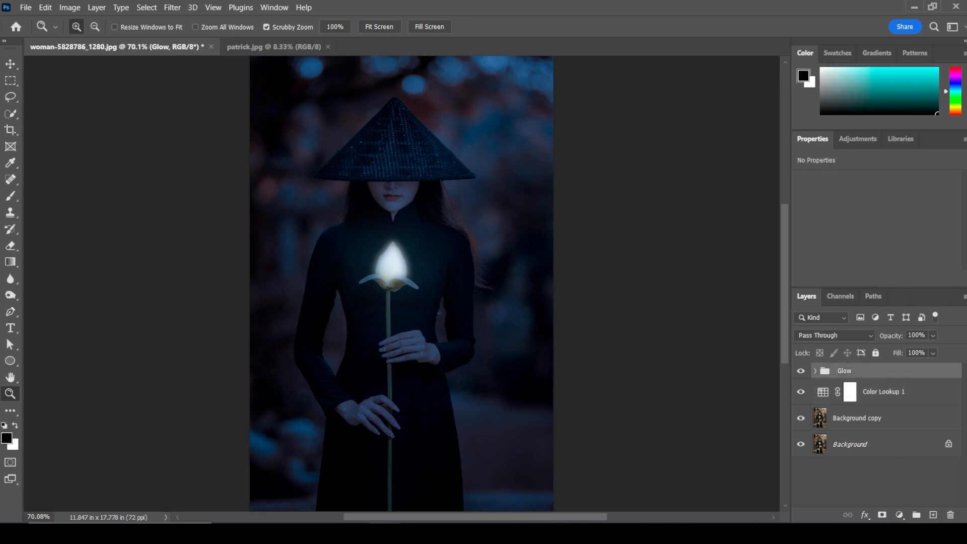
click(900, 515)
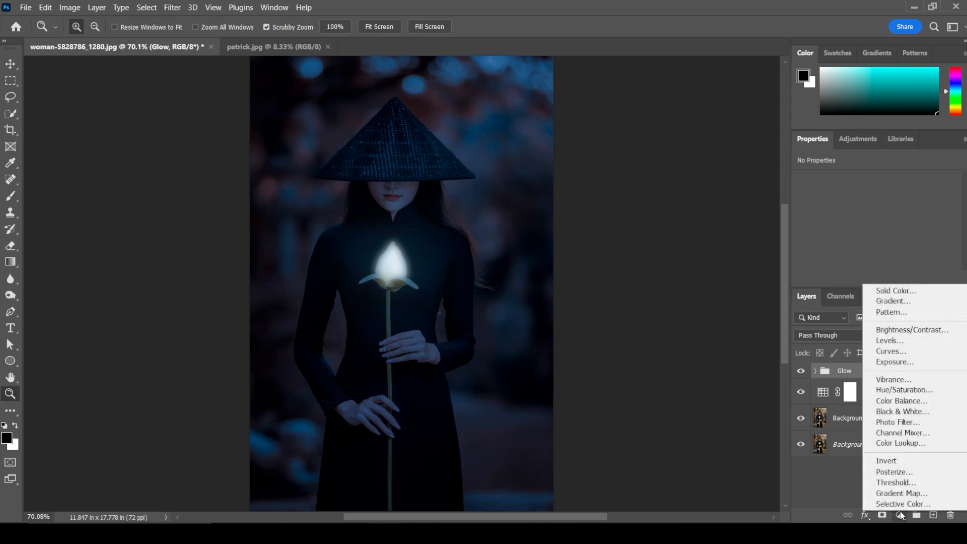
click(901, 390)
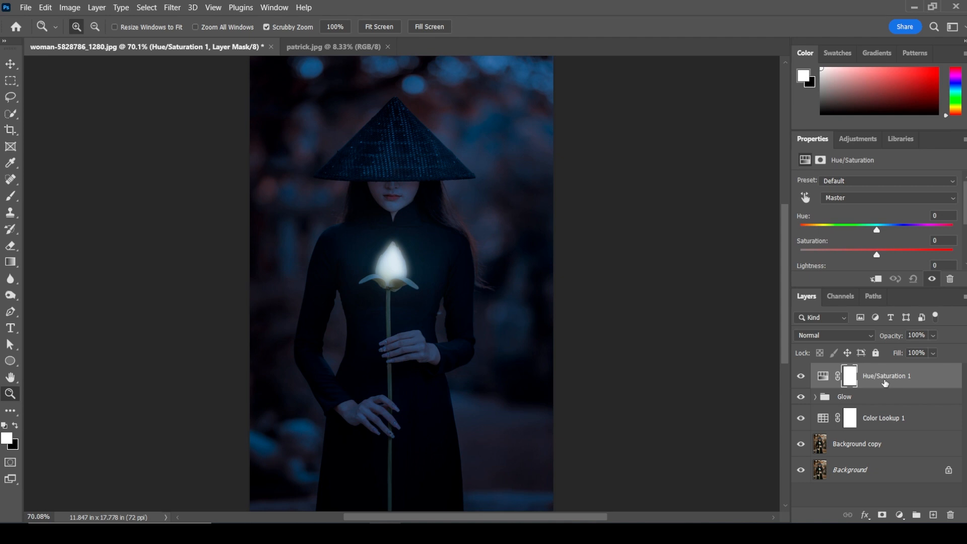
key(x)
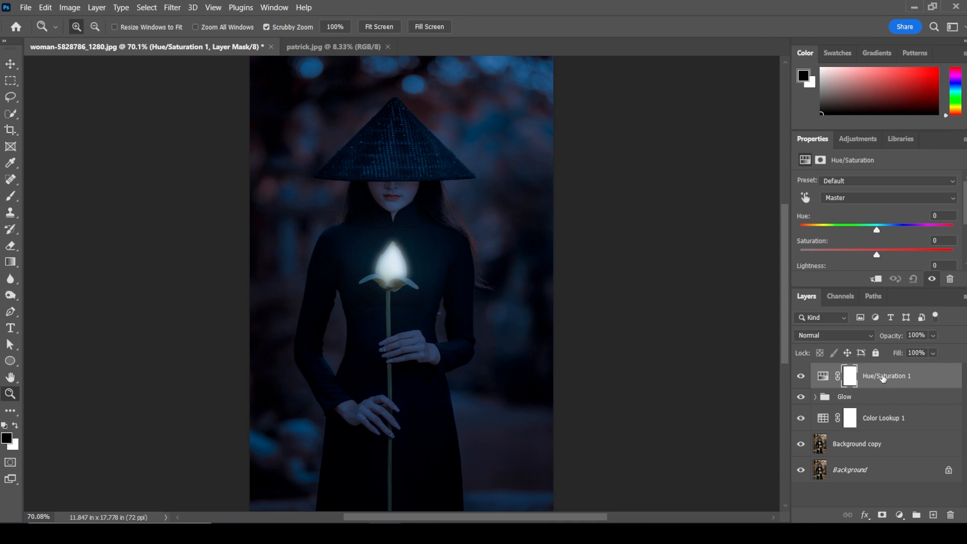
key(alt+BackSpace)
mouse_move(878, 232)
mouse_down()
mouse_move(803, 232)
mouse_move(887, 233)
mouse_up()
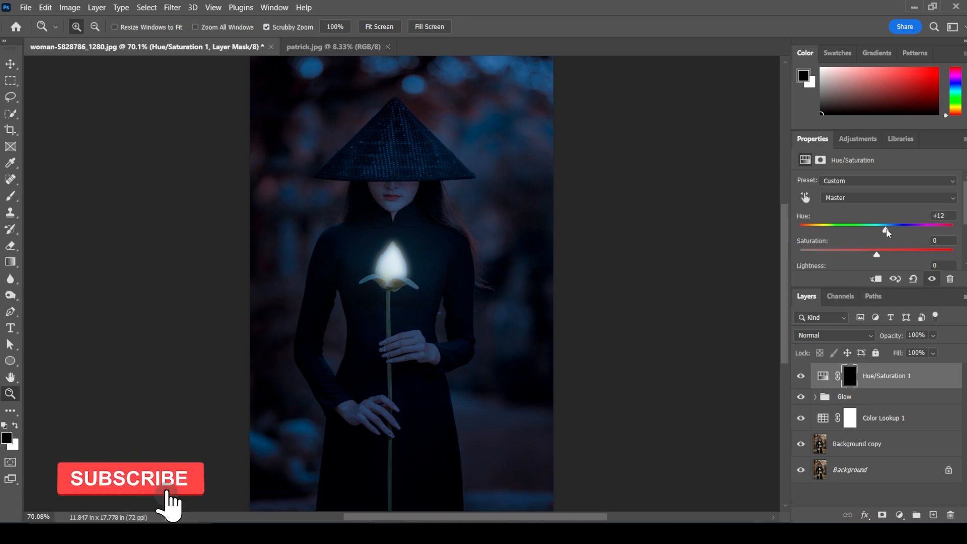
key(ctrl+z)
key(ctrl+z)
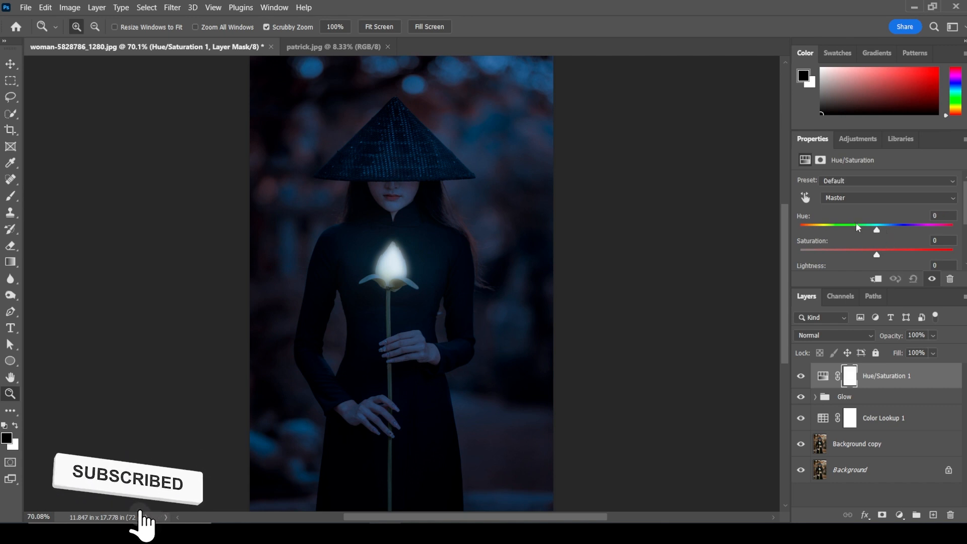
- Try a hue of -145 and a saturation of +100 in the Hue/Saturation adjustment
click(878, 230)
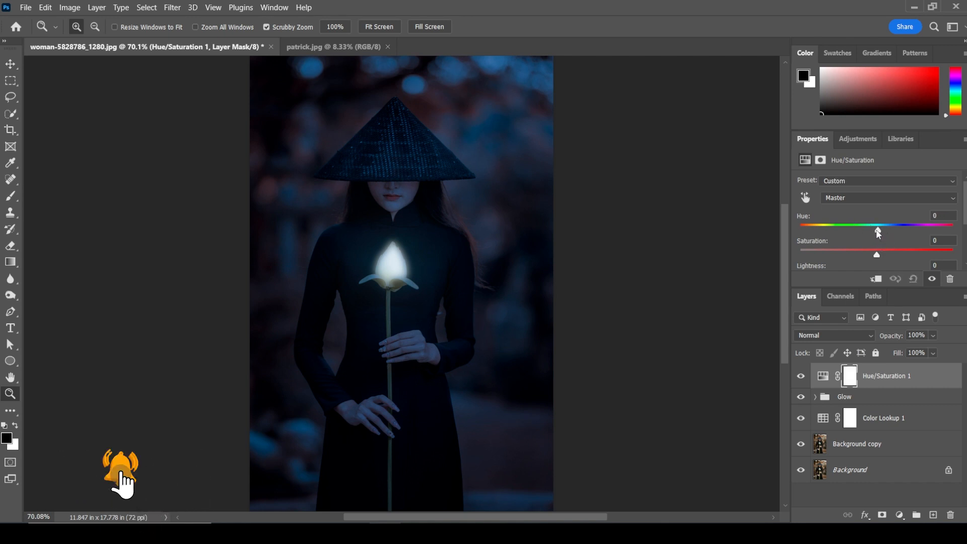
drag(878, 232, 818, 232)
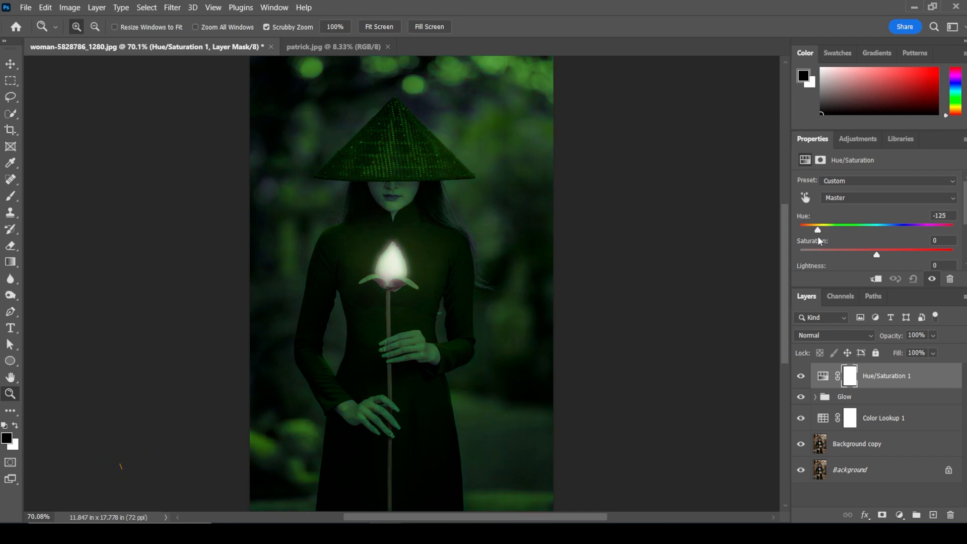
drag(877, 255, 952, 254)
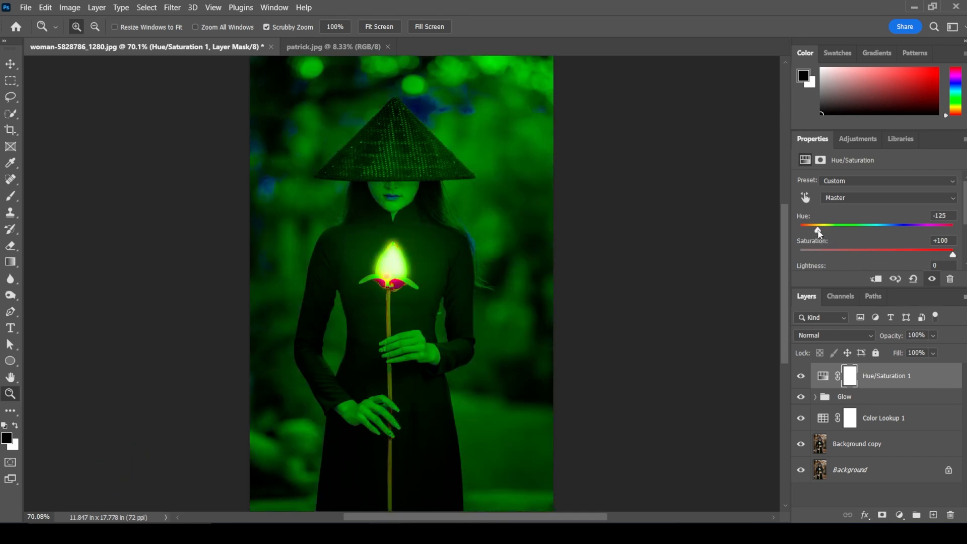
mouse_move(819, 232)
mouse_down()
mouse_move(796, 232)
mouse_move(813, 234)
mouse_up()
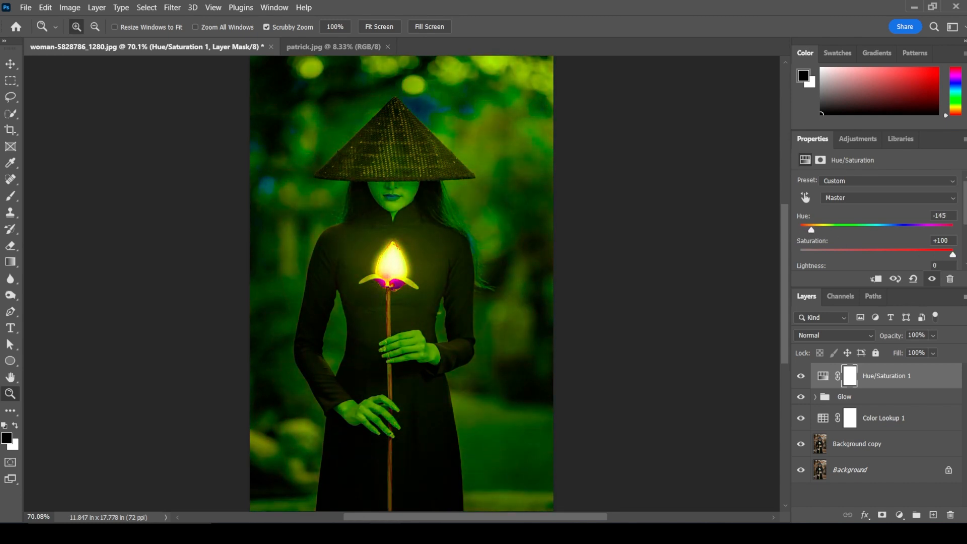
- Colorize the Hue/Saturation adjustment with a hue of 33 and a saturation of 100
scroll(920, 260, down, 3)
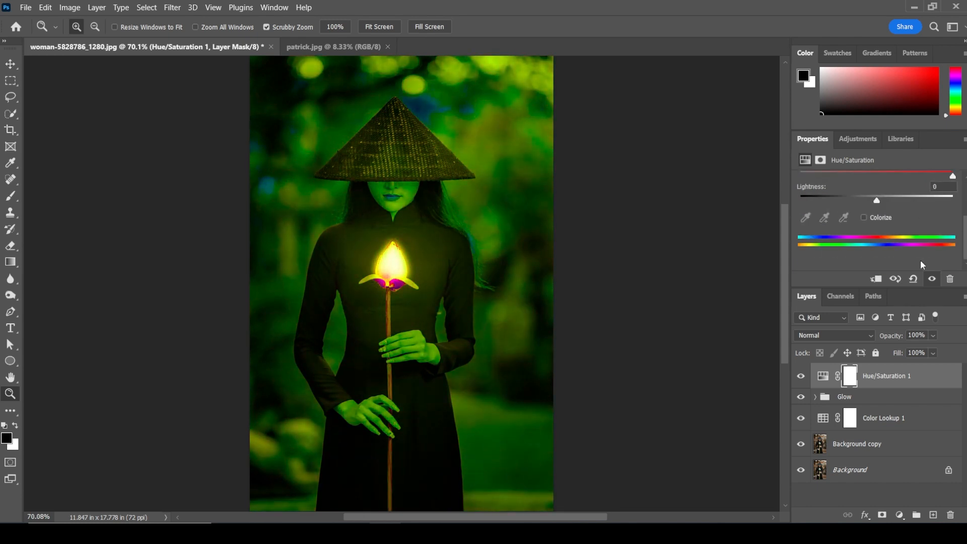
click(869, 214)
scroll(876, 221, up, 3)
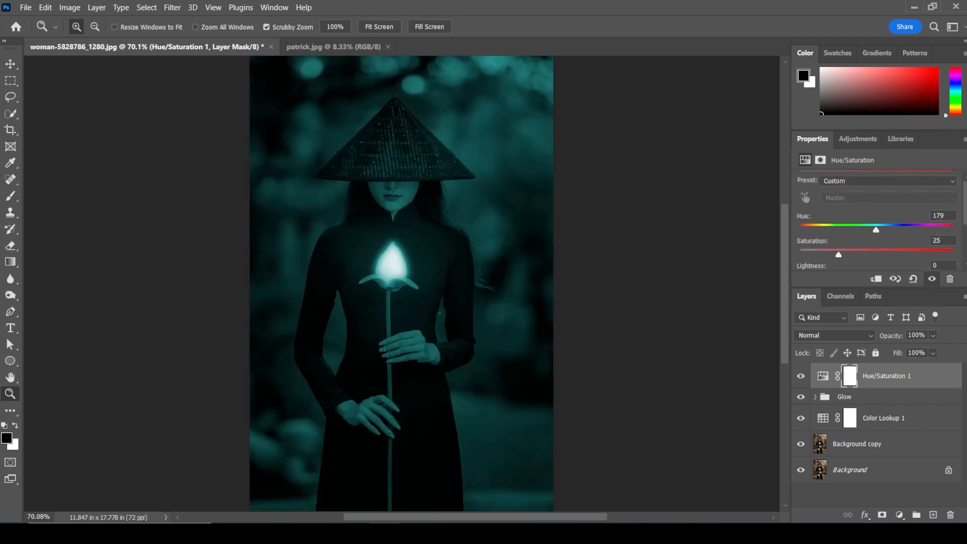
drag(845, 254, 922, 255)
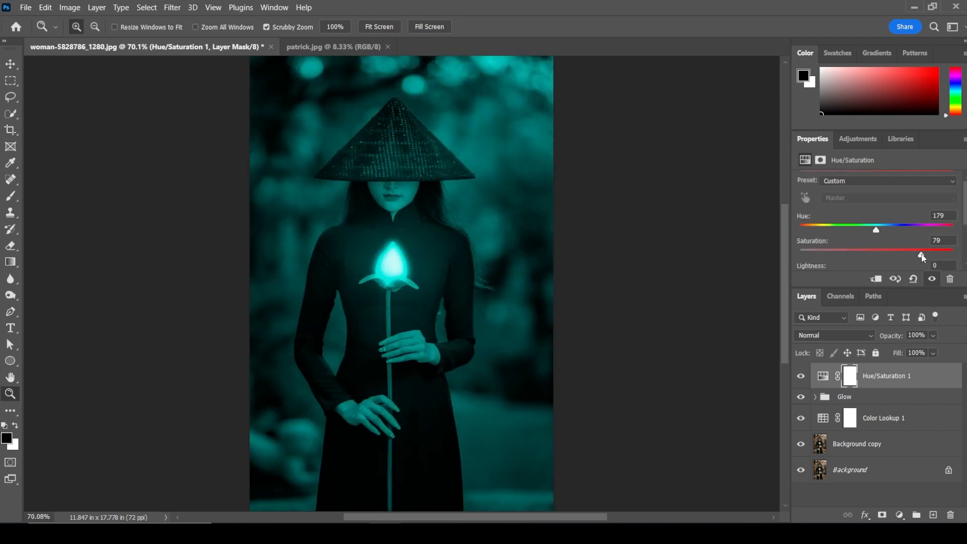
drag(873, 230, 820, 230)
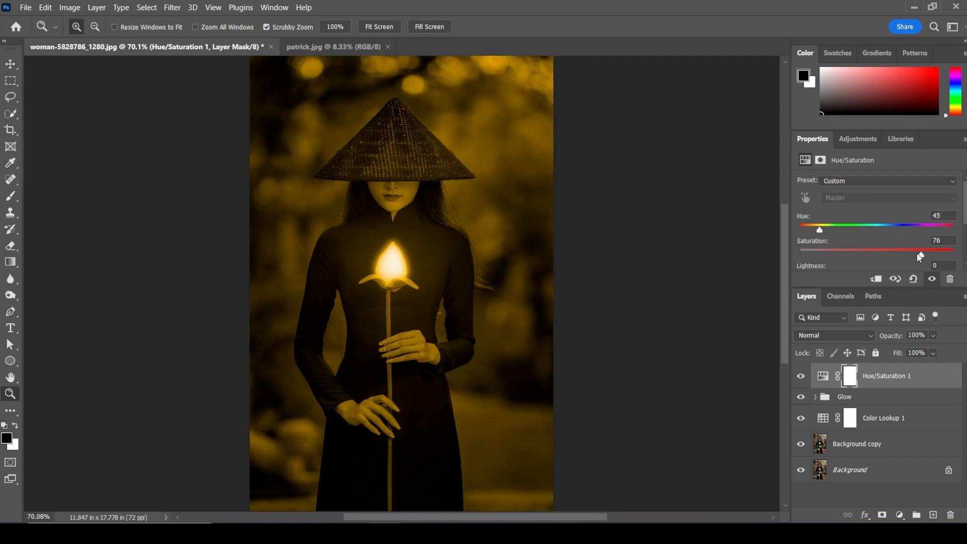
drag(920, 255, 953, 255)
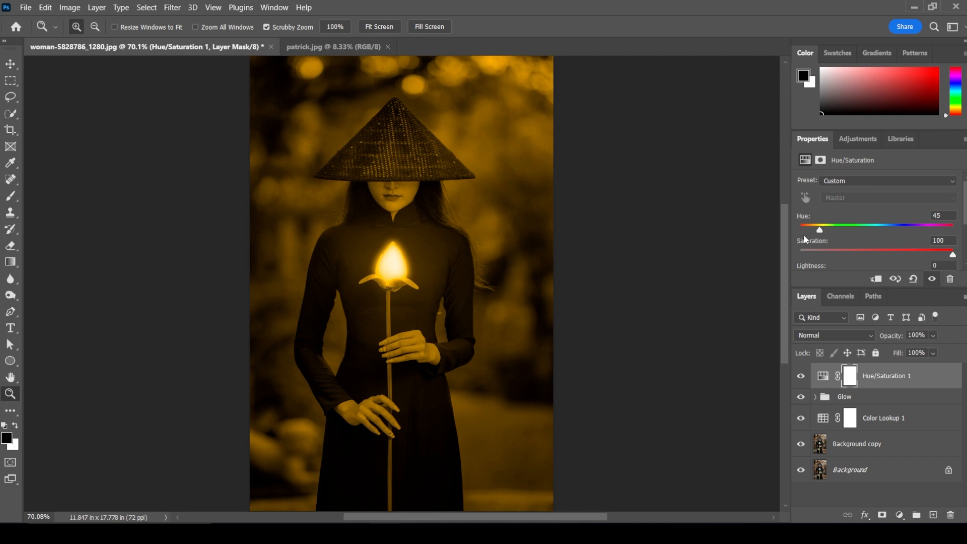
drag(819, 231, 814, 231)
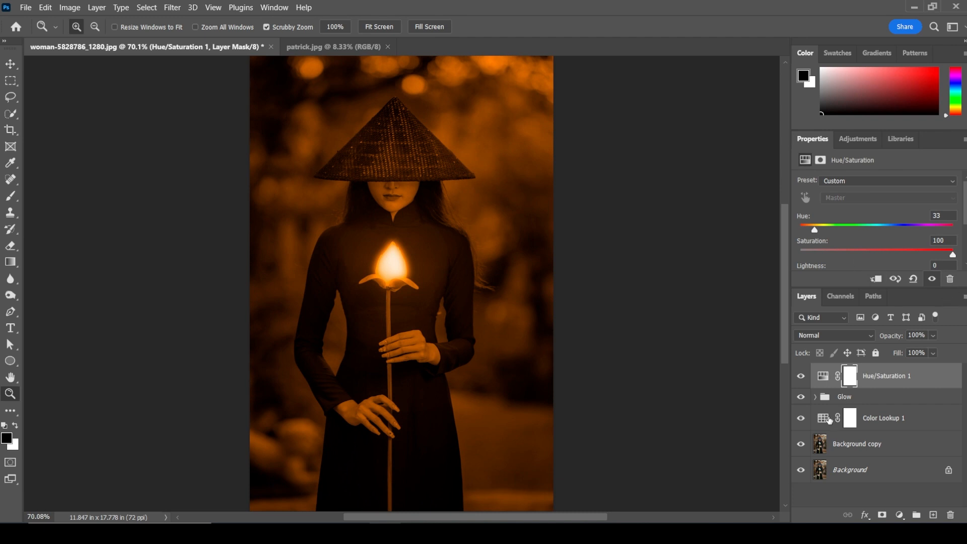
- Invert the layer mask of the Hue/Saturation 1 adjustment so that it is black
click(850, 375)
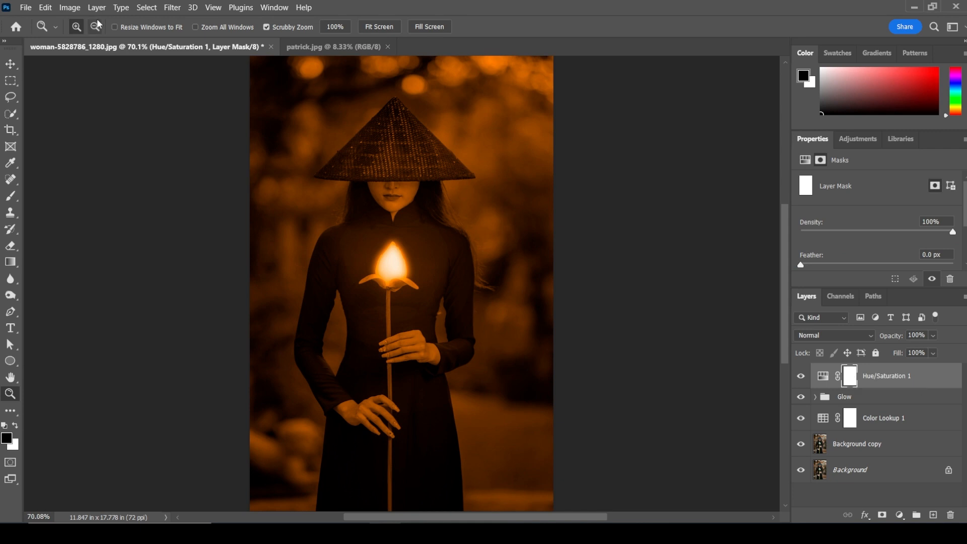
click(149, 11)
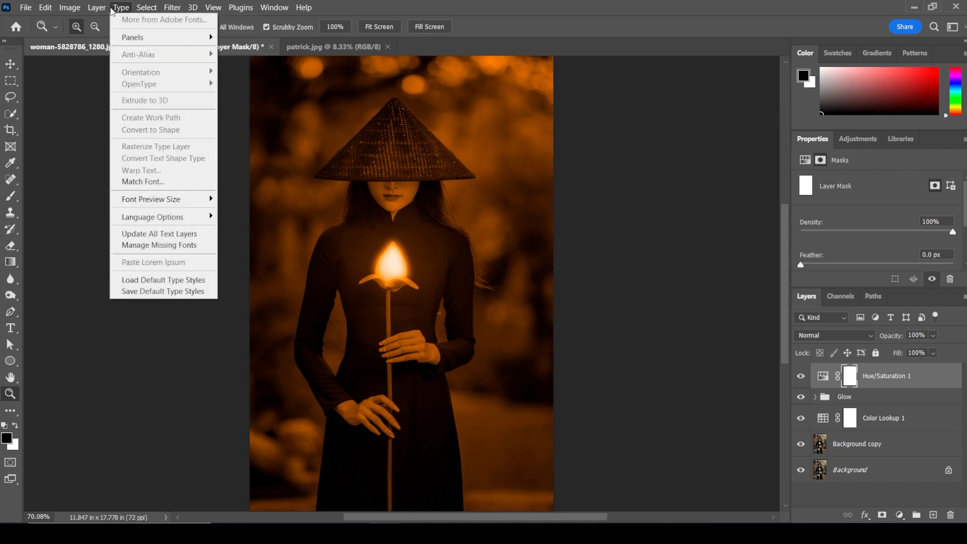
mouse_move(101, 10)
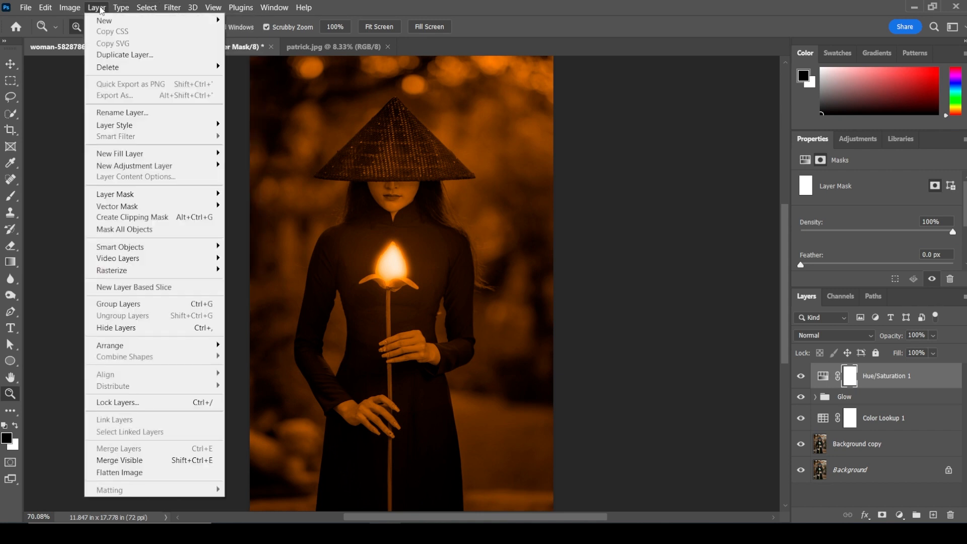
mouse_move(78, 11)
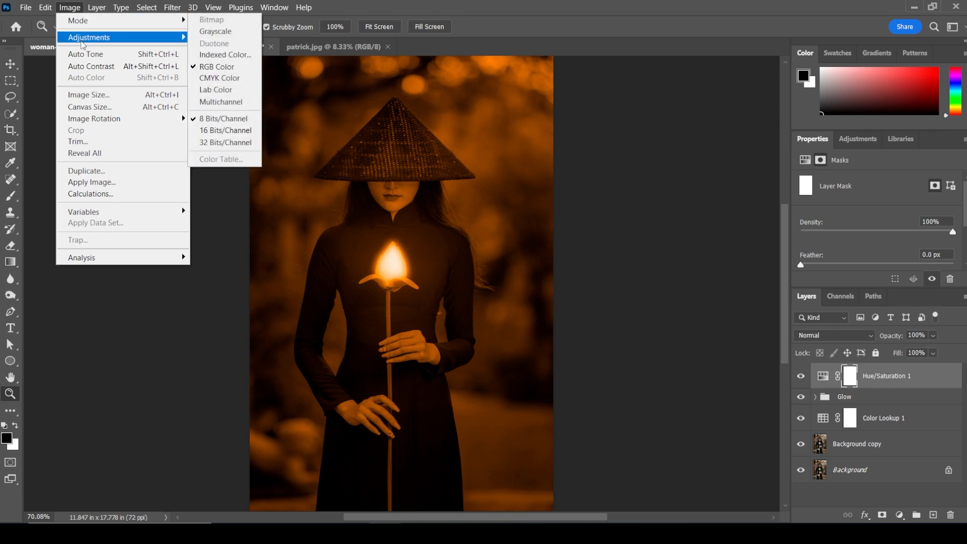
mouse_move(82, 43)
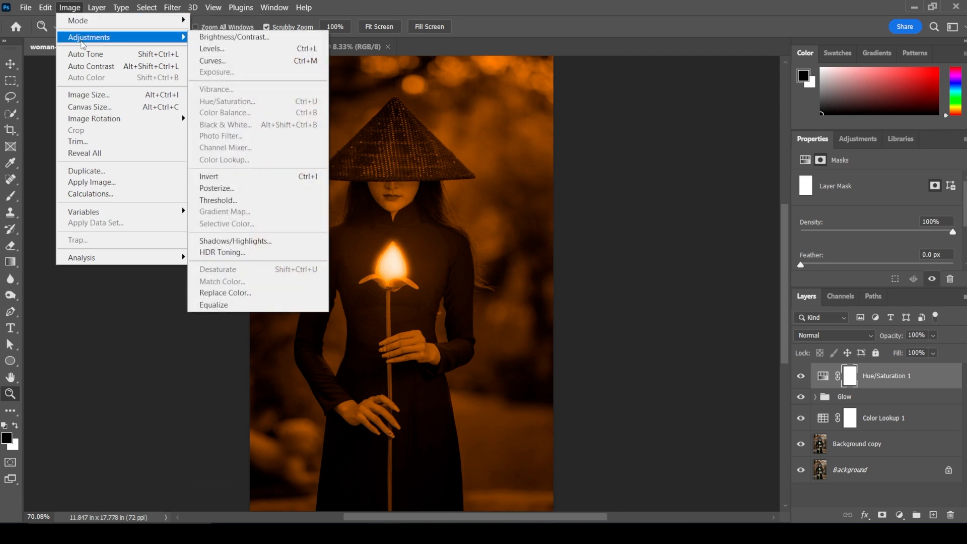
click(293, 178)
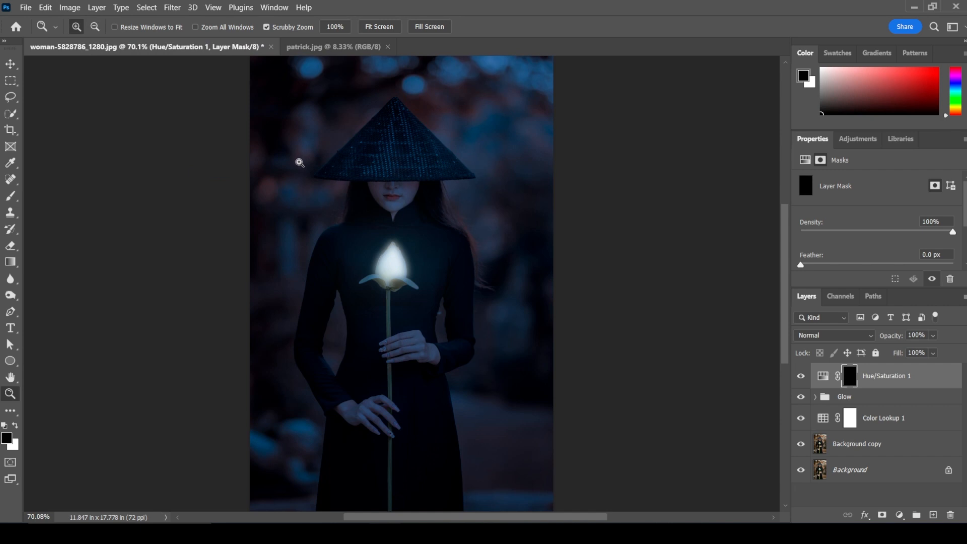
- Paint white on the Hue/Saturation mask with a 150 px brush over the lotus, the woman's face, hair, chest and shoulders
drag(401, 282, 423, 300)
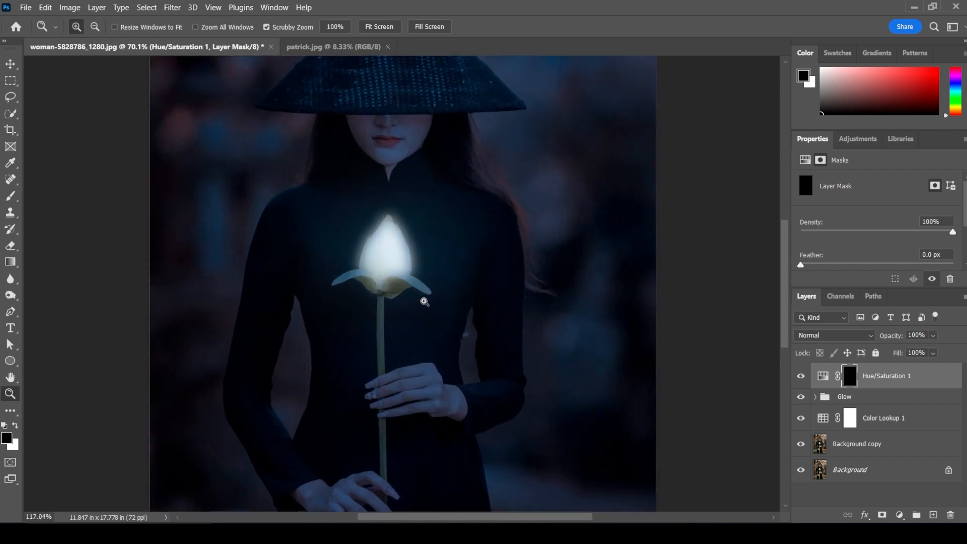
drag(423, 218, 468, 275)
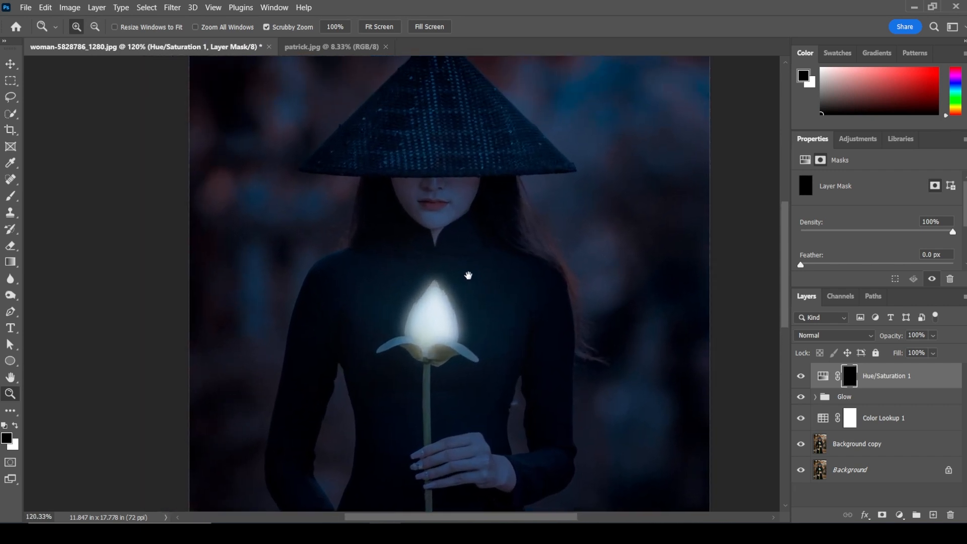
click(11, 198)
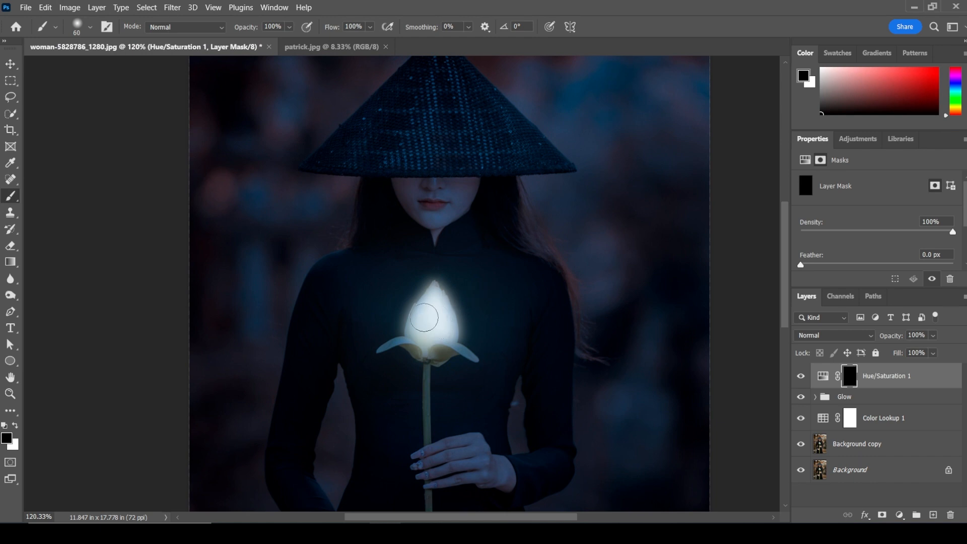
key(bracketright)
key(bracketright)
key(bracketright)
key(bracketright)
key(bracketright)
key(bracketright)
key(x)
mouse_move(443, 307)
mouse_down()
mouse_move(430, 326)
mouse_move(420, 314)
mouse_move(468, 325)
mouse_move(390, 323)
mouse_move(395, 314)
mouse_move(420, 318)
mouse_move(433, 230)
mouse_move(486, 220)
mouse_move(368, 223)
mouse_move(449, 261)
mouse_move(389, 267)
mouse_move(334, 306)
mouse_move(363, 327)
mouse_move(455, 280)
mouse_move(495, 272)
mouse_move(516, 281)
mouse_move(528, 315)
mouse_move(477, 244)
mouse_move(498, 212)
mouse_move(502, 304)
mouse_move(420, 305)
mouse_up()
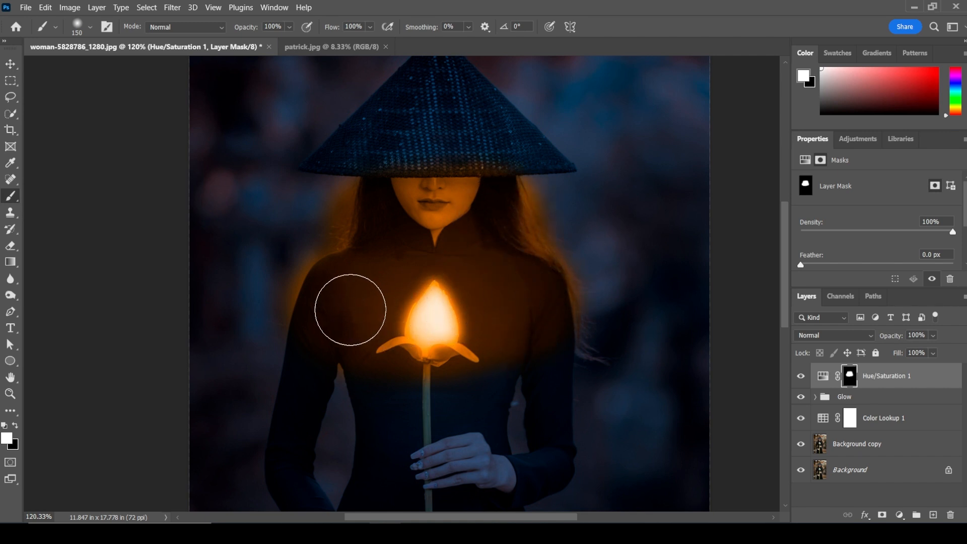
mouse_move(328, 316)
mouse_down()
mouse_move(319, 324)
mouse_move(327, 315)
mouse_up()
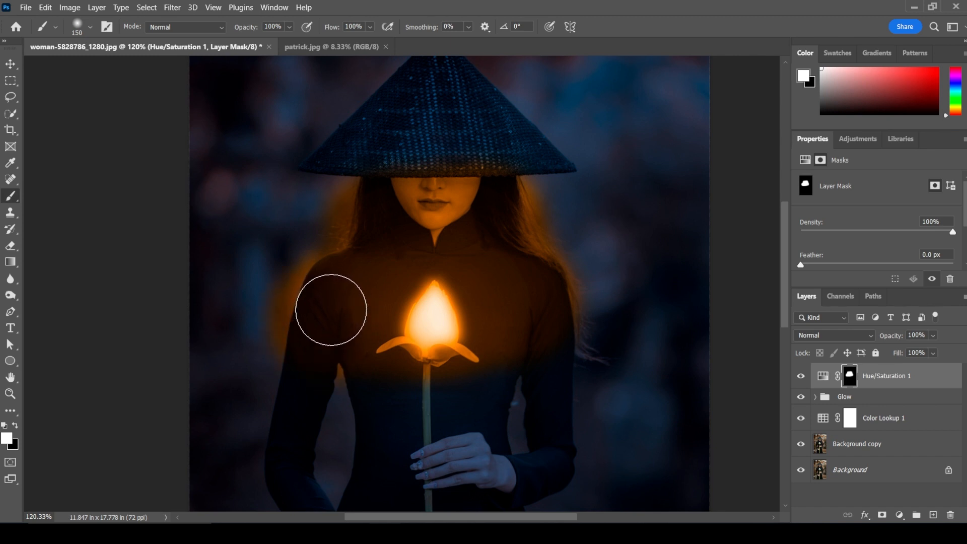
mouse_move(531, 311)
mouse_down()
mouse_move(544, 313)
mouse_move(524, 280)
mouse_up()
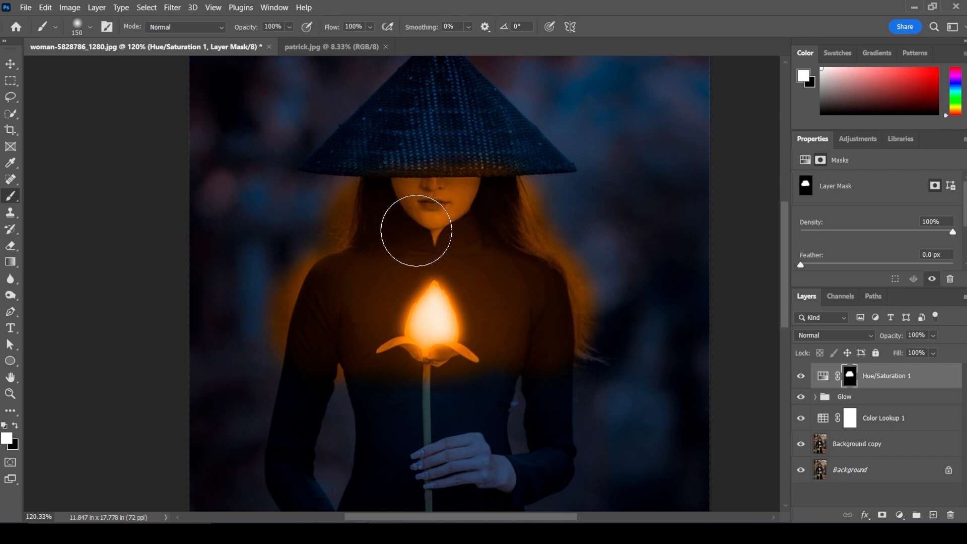
- Paint black on the Hue/Saturation mask along the hat's lower edge with a harder 60 px brush to remove the orange there
key(bracketleft)
key(bracketleft)
key(bracketleft)
key(bracketleft)
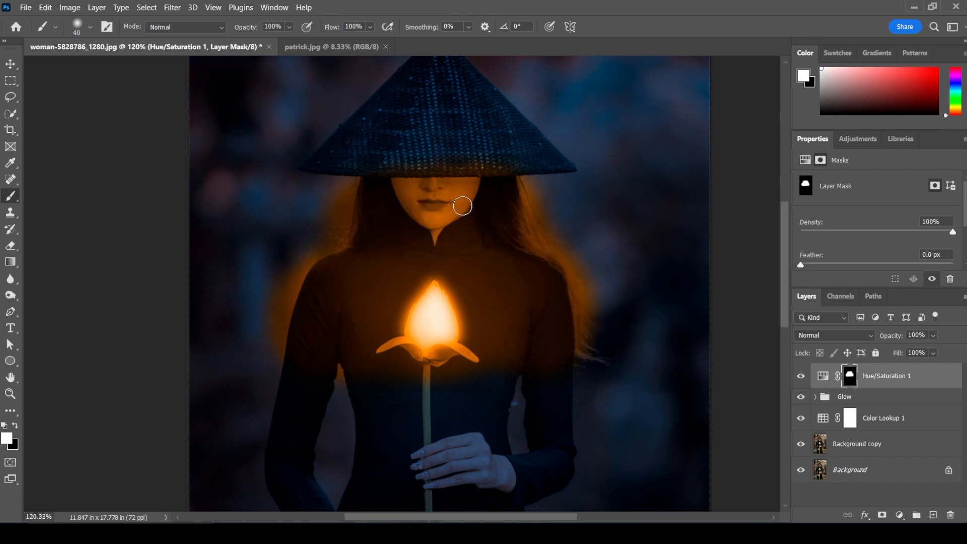
key(x)
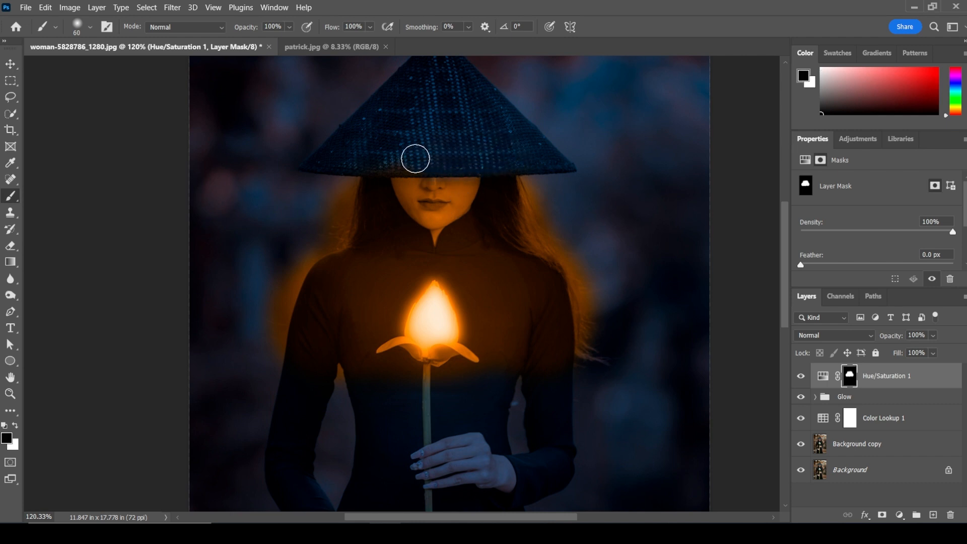
right_click(507, 162)
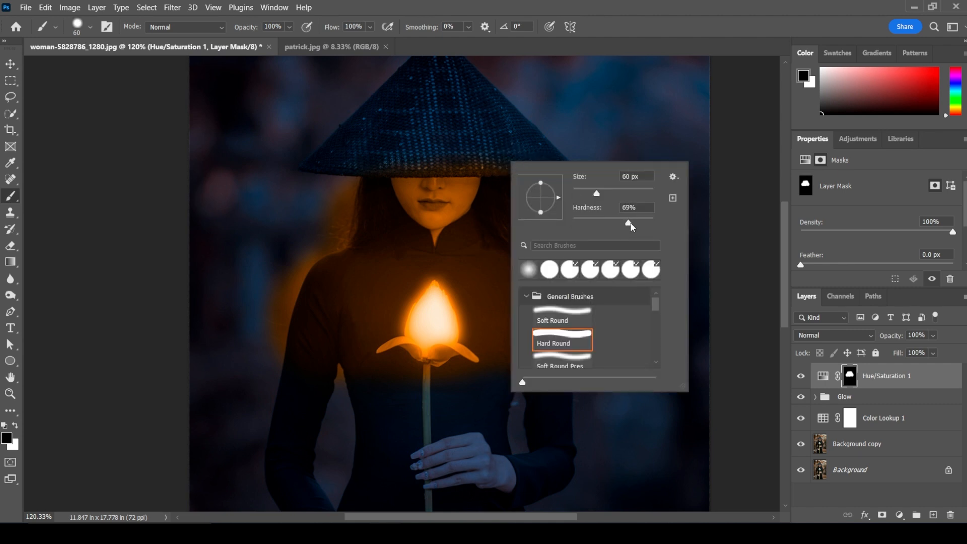
click(653, 27)
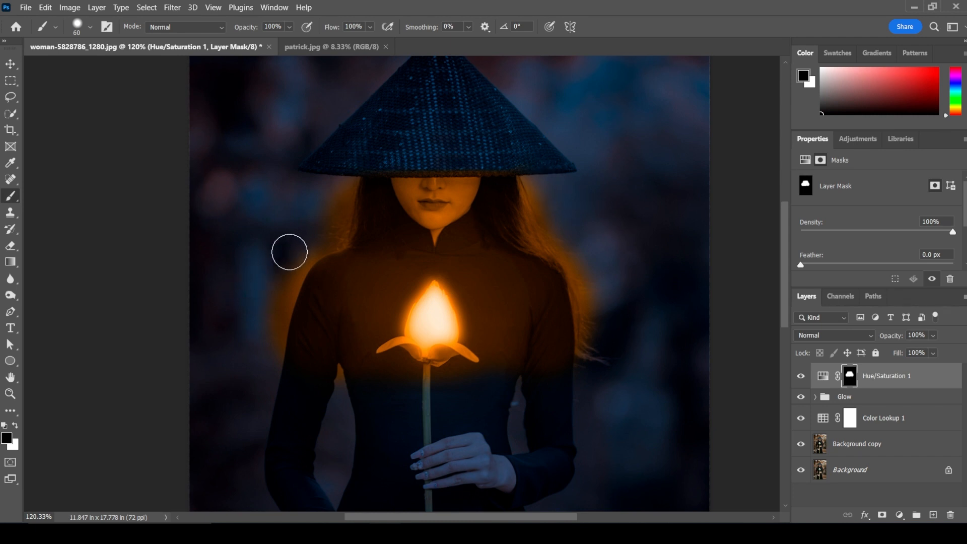
- Lower the brush hardness to about 54% and paint black on the mask around the shoulders, sleeves and hair to remove the orange spill
mouse_move(290, 260)
mouse_down()
mouse_move(265, 365)
mouse_move(293, 254)
mouse_up()
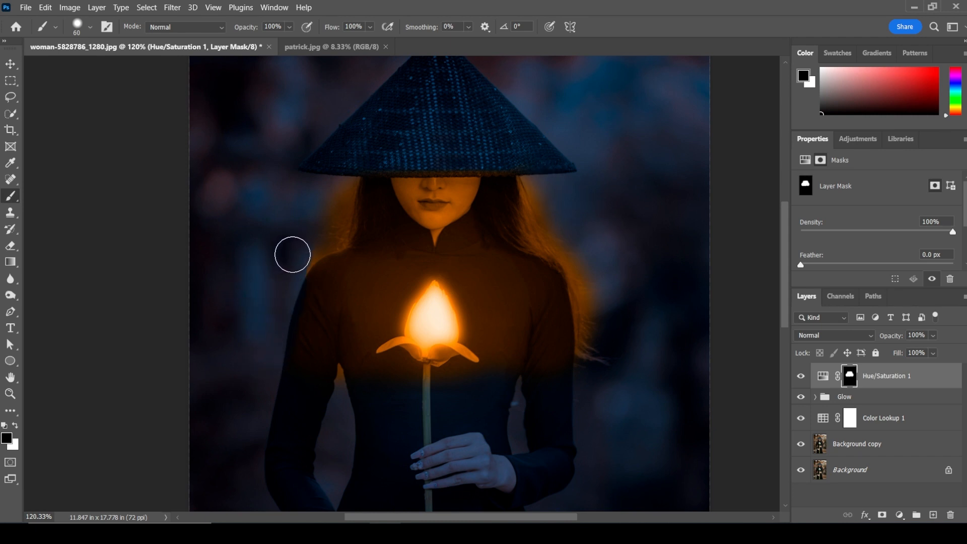
key(ctrl+z)
right_click(296, 259)
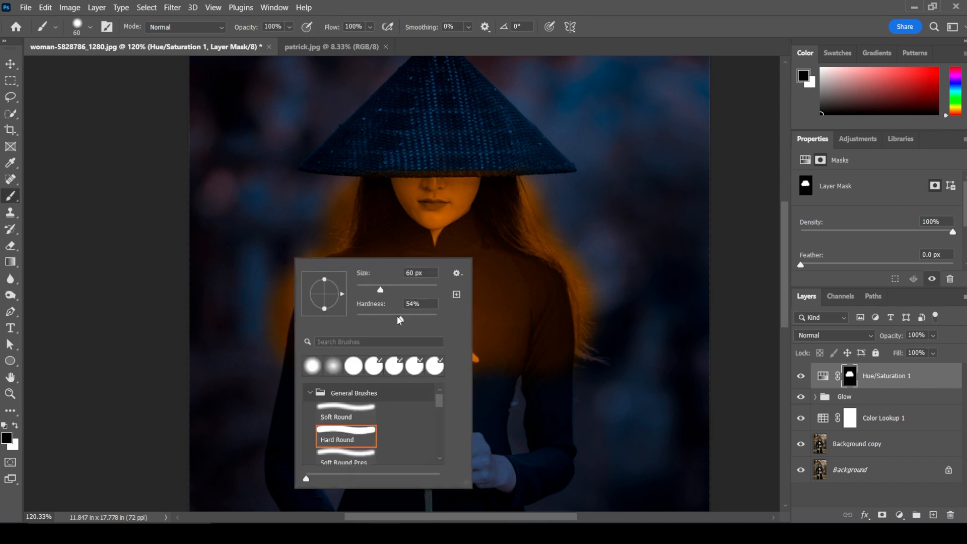
key(Return)
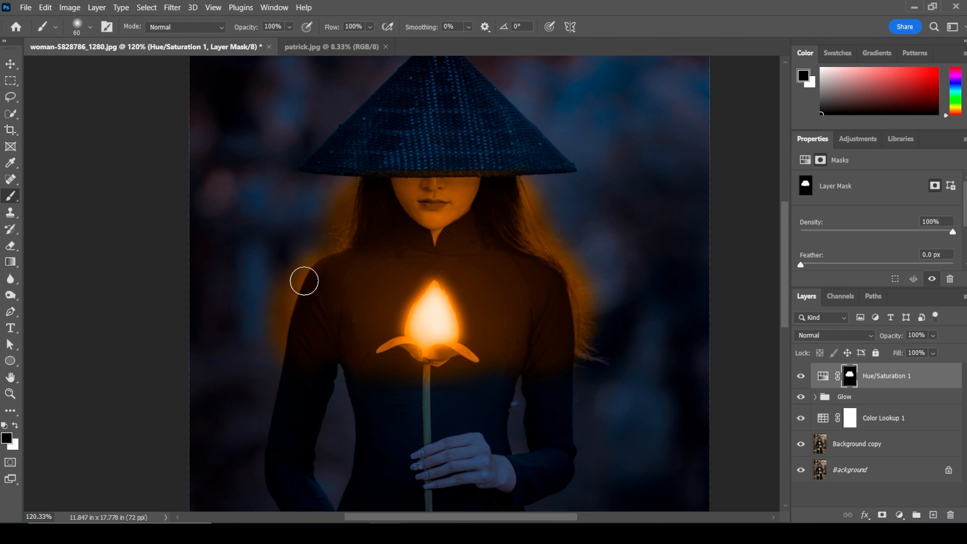
drag(304, 254, 266, 371)
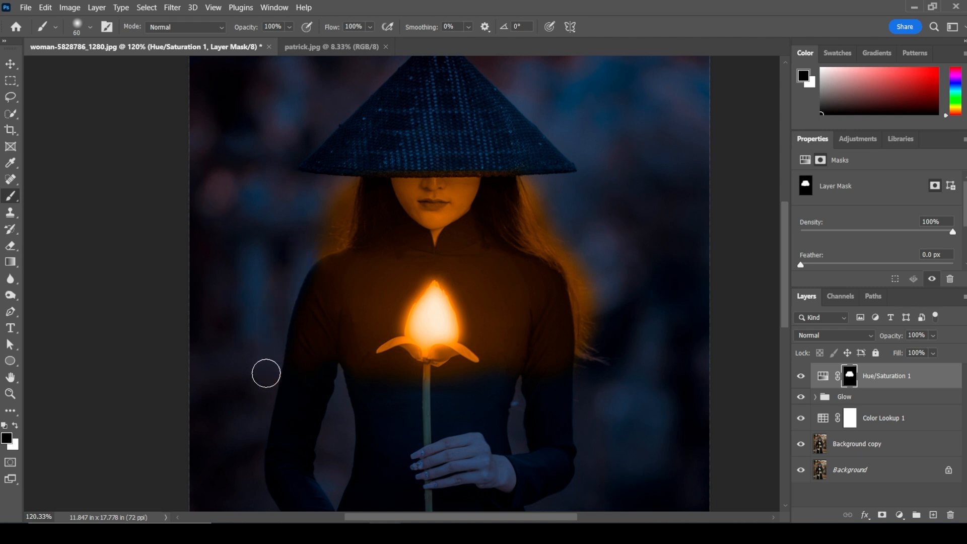
mouse_move(291, 291)
mouse_down()
mouse_move(322, 231)
mouse_move(327, 187)
mouse_up()
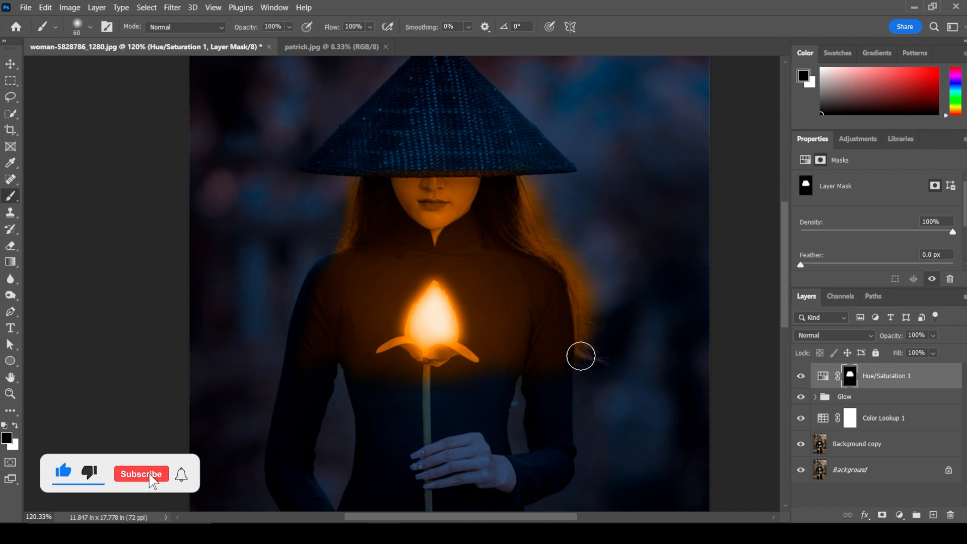
drag(589, 363, 577, 271)
mouse_move(597, 349)
mouse_down()
mouse_move(572, 268)
mouse_move(537, 238)
mouse_move(531, 202)
mouse_up()
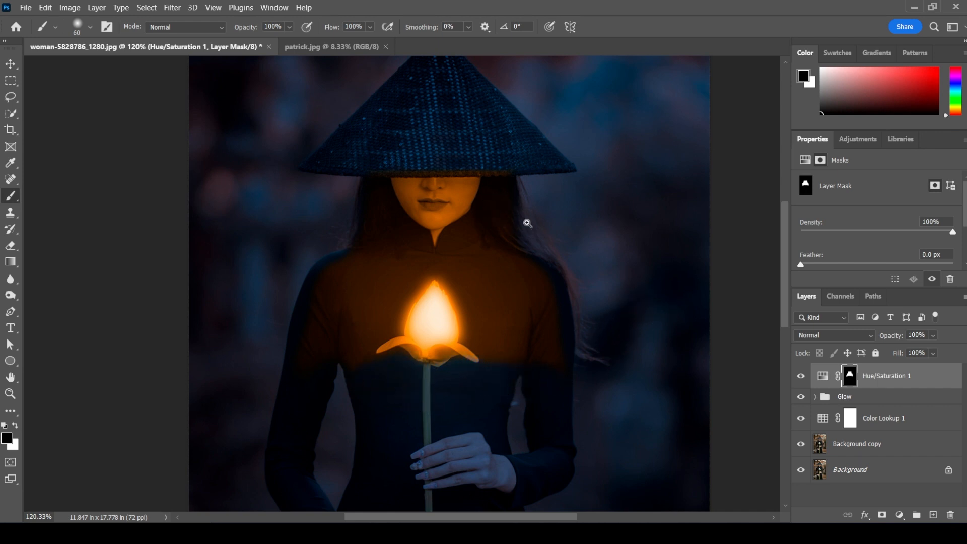
- Bring the flame image from patrick.jpg into the woman's document as a new layer, accepting the color profile conversion
key(z)
right_click(494, 204)
click(509, 215)
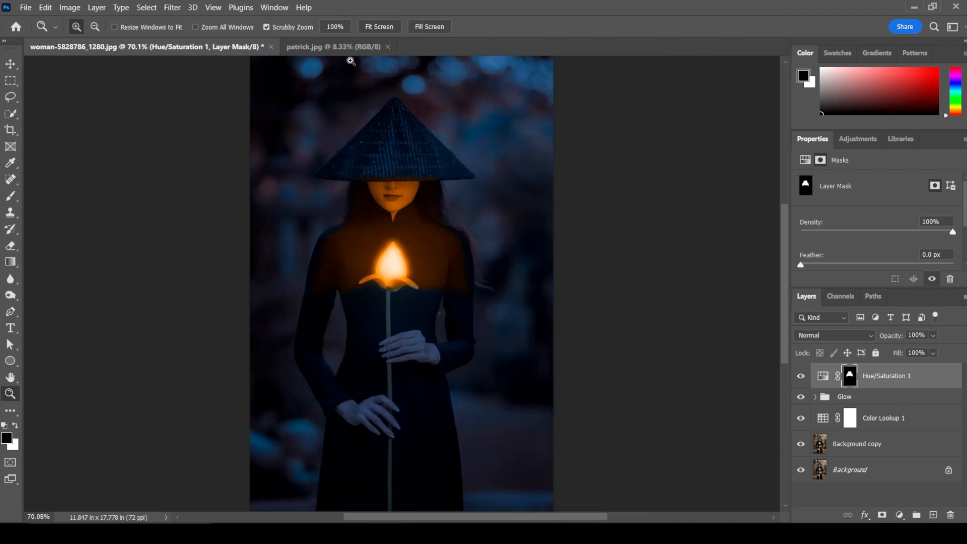
click(341, 47)
key(v)
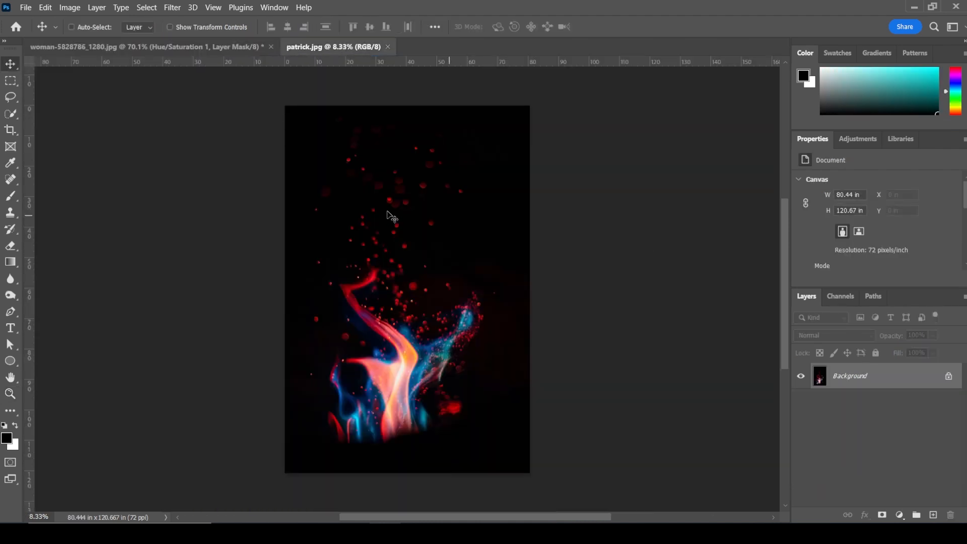
drag(388, 212, 387, 258)
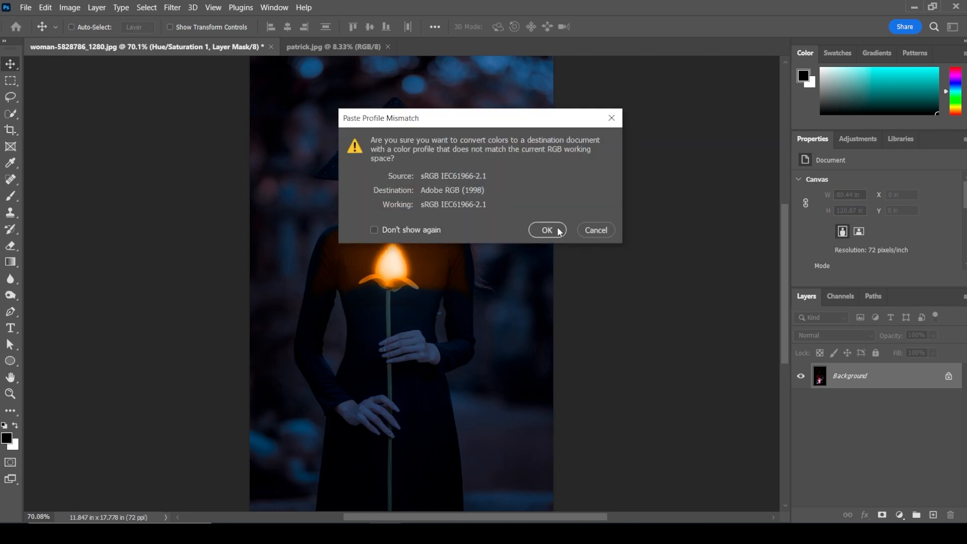
click(558, 230)
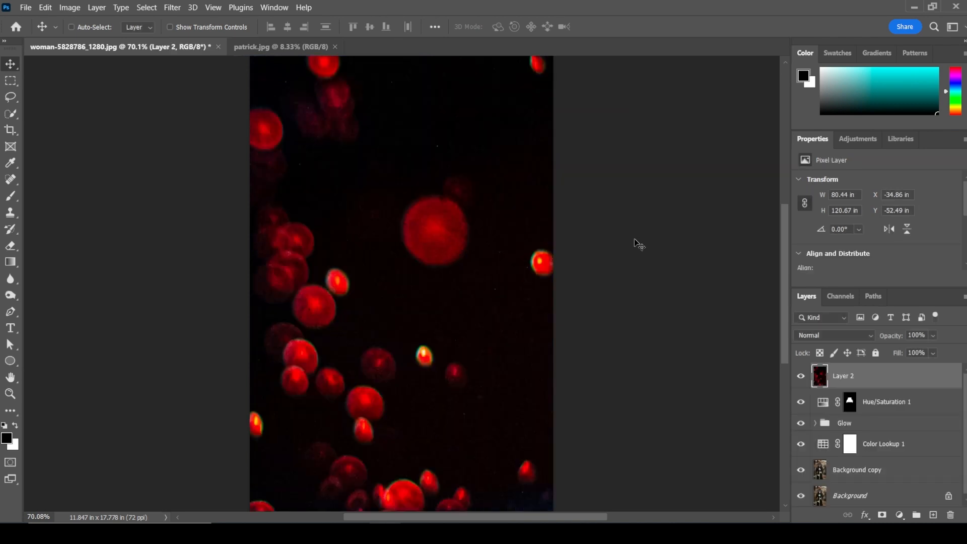
- Scale the flame layer to 4% in width and height and place it over the lotus flower
key(ctrl+t)
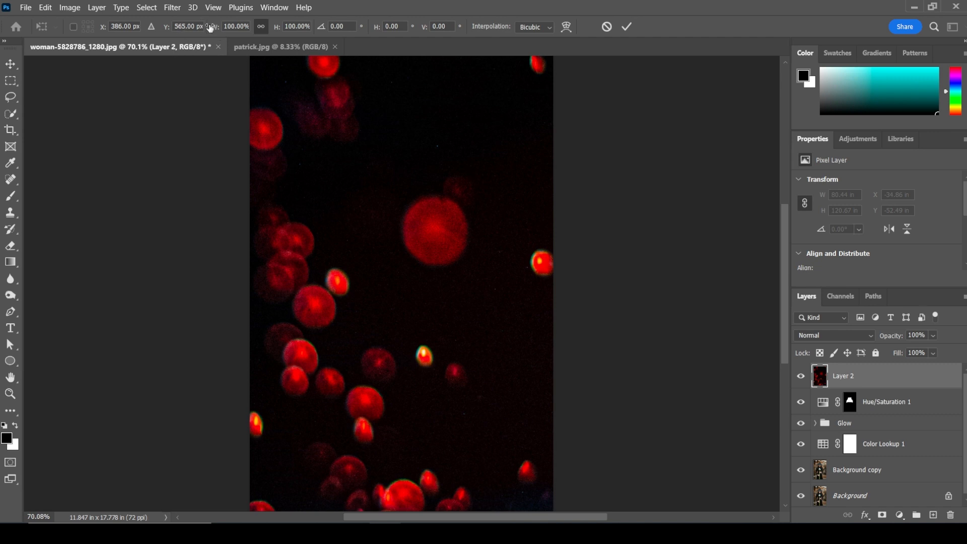
drag(209, 27, 149, 52)
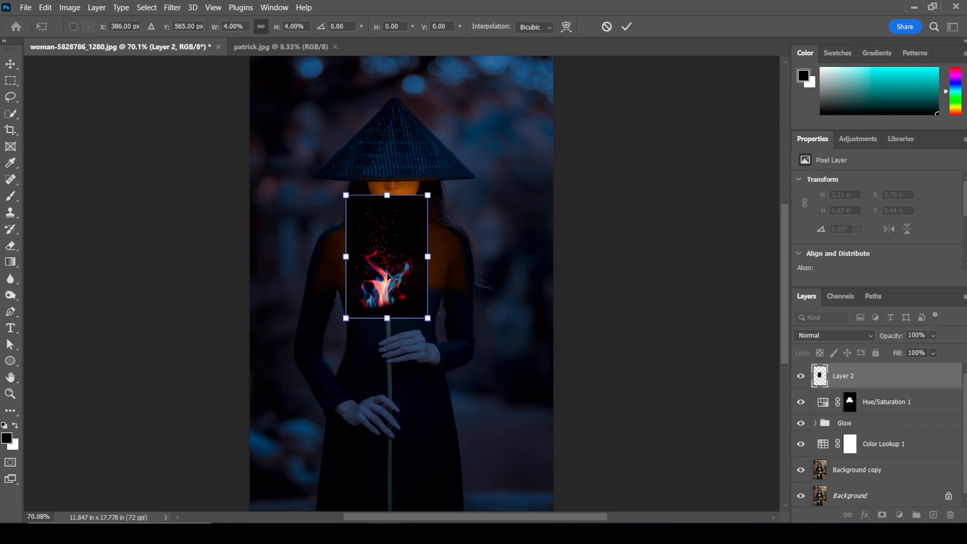
drag(388, 276, 392, 250)
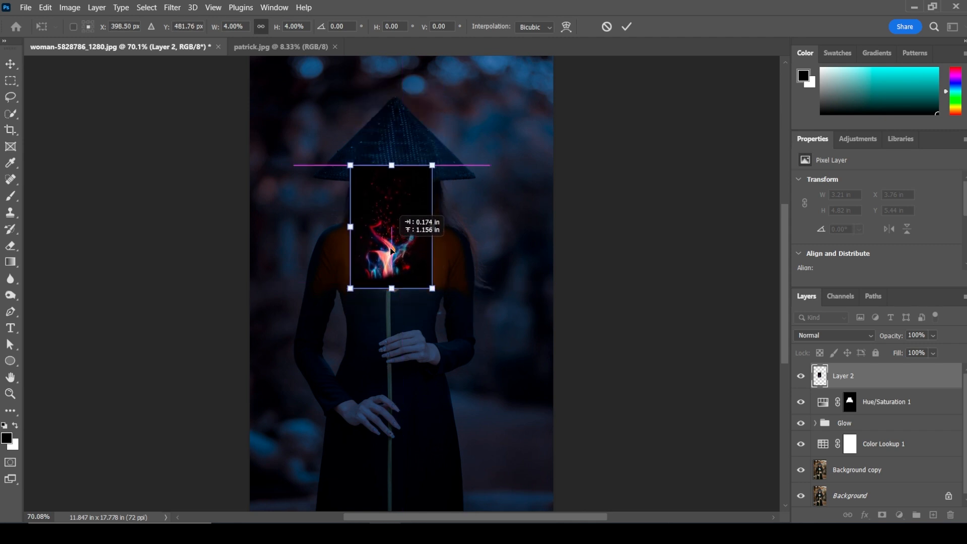
key(Return)
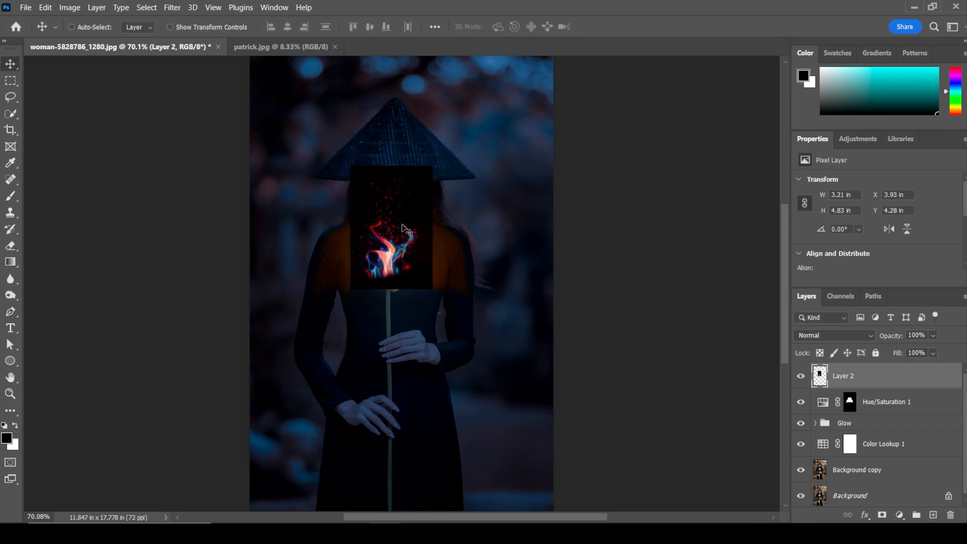
- Set the flame layer's blend mode to Screen and shift it slightly up so the flames rise from the lotus
click(846, 334)
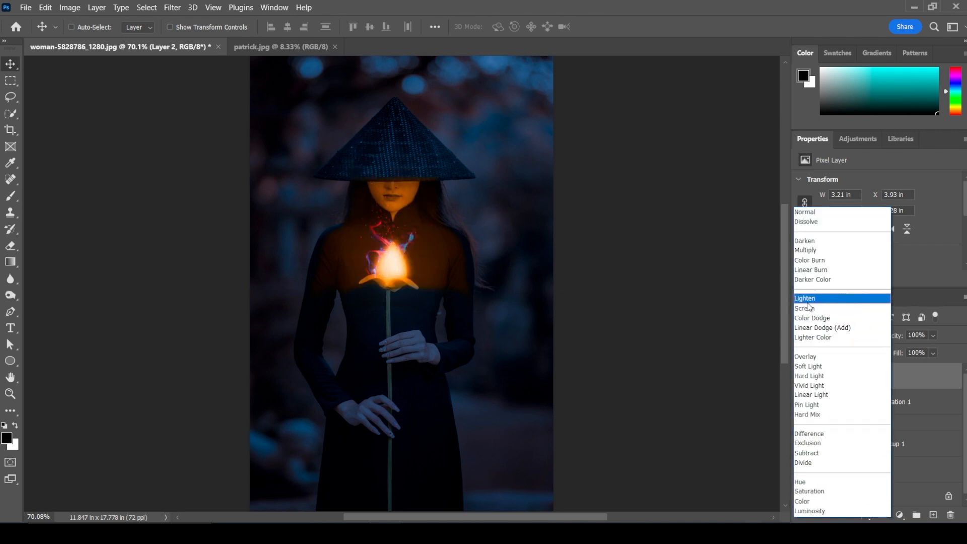
click(807, 300)
click(821, 334)
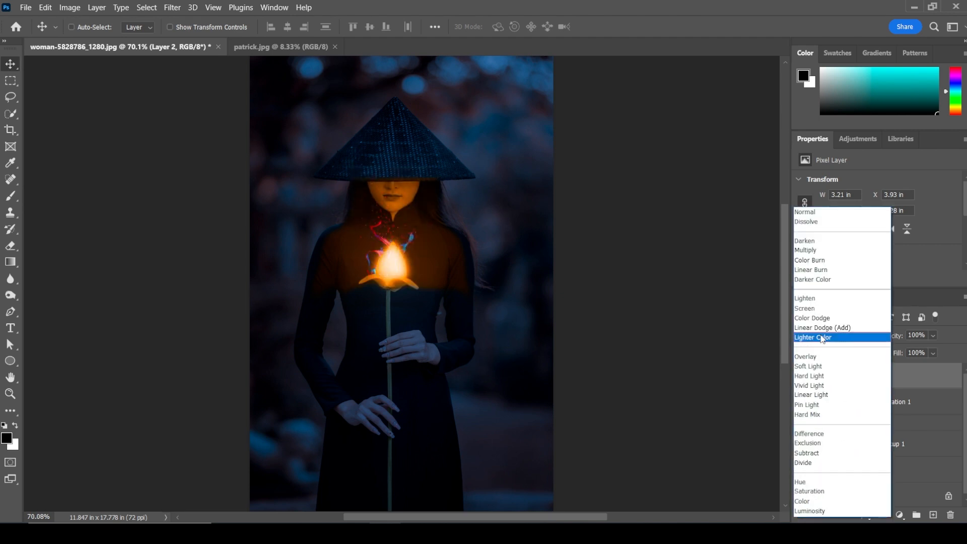
click(817, 308)
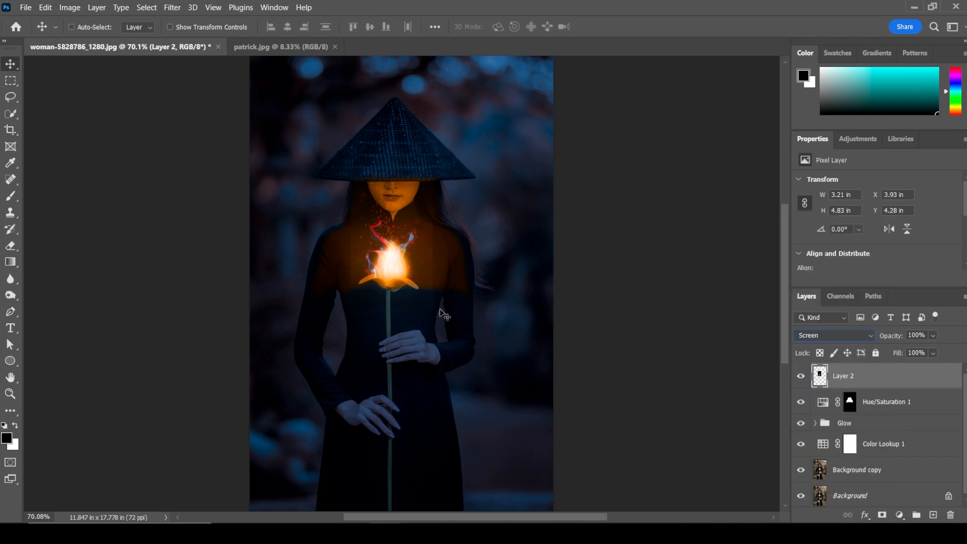
drag(393, 268, 427, 312)
- Add a white layer mask to the flame layer
key(z)
drag(457, 243, 455, 323)
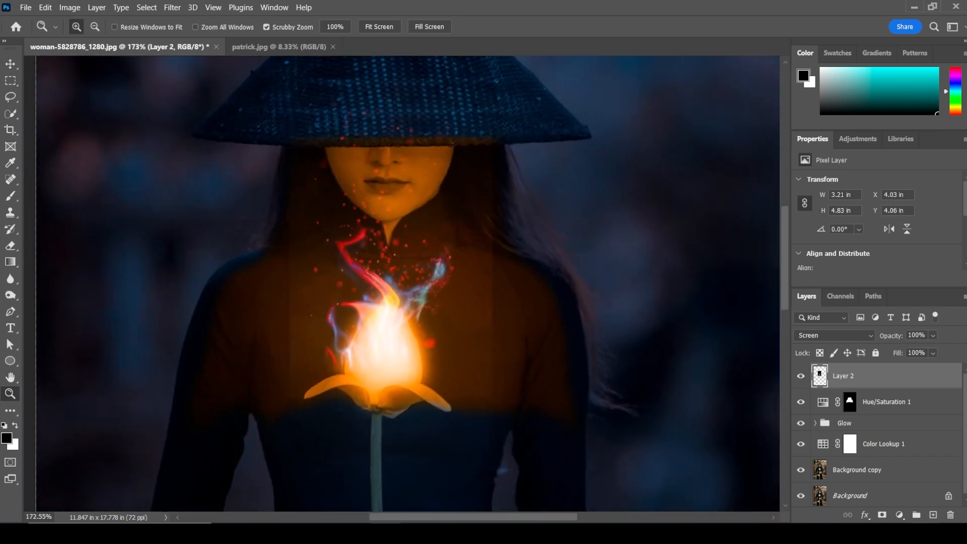
click(882, 516)
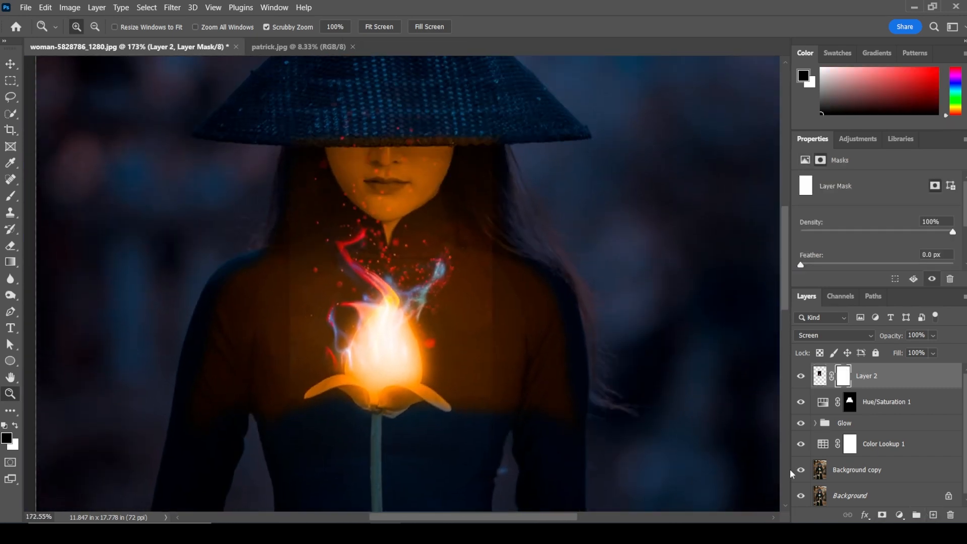
- Paint black on the flame layer's mask with a soft 150 px brush along both sides of the flame to fade its outer edges
key(b)
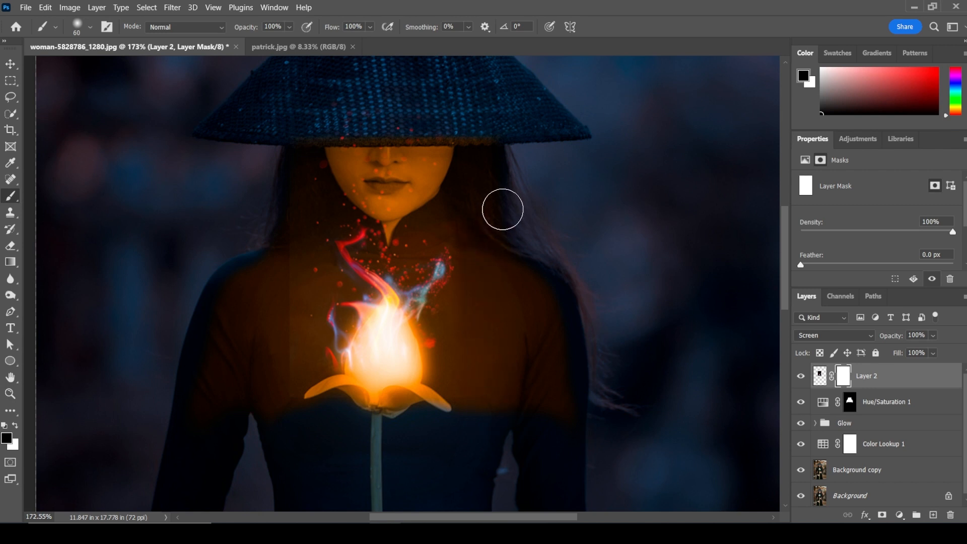
drag(472, 237, 465, 355)
key(ctrl+z)
key(bracketright)
key(bracketright)
key(bracketright)
key(bracketright)
key(bracketright)
key(bracketright)
key(bracketright)
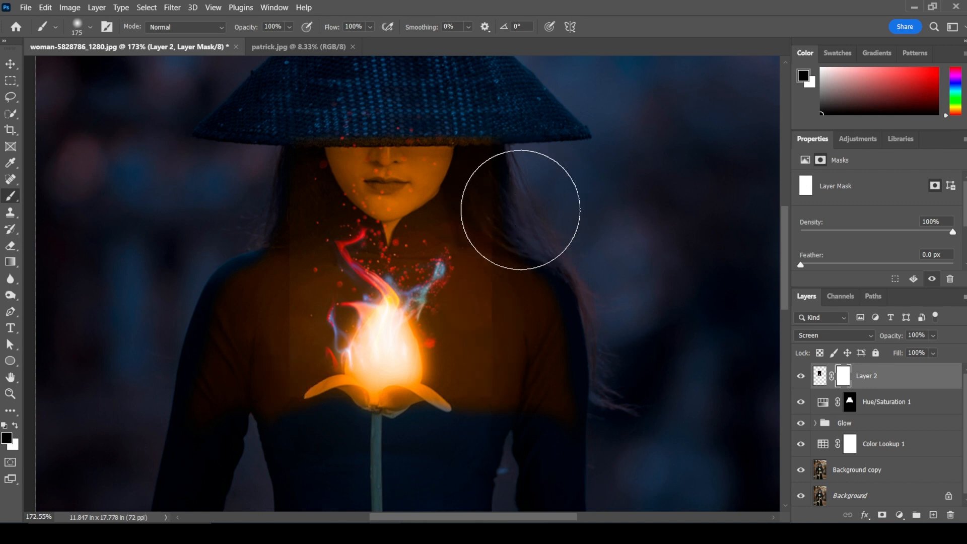
key(bracketleft)
drag(505, 209, 501, 410)
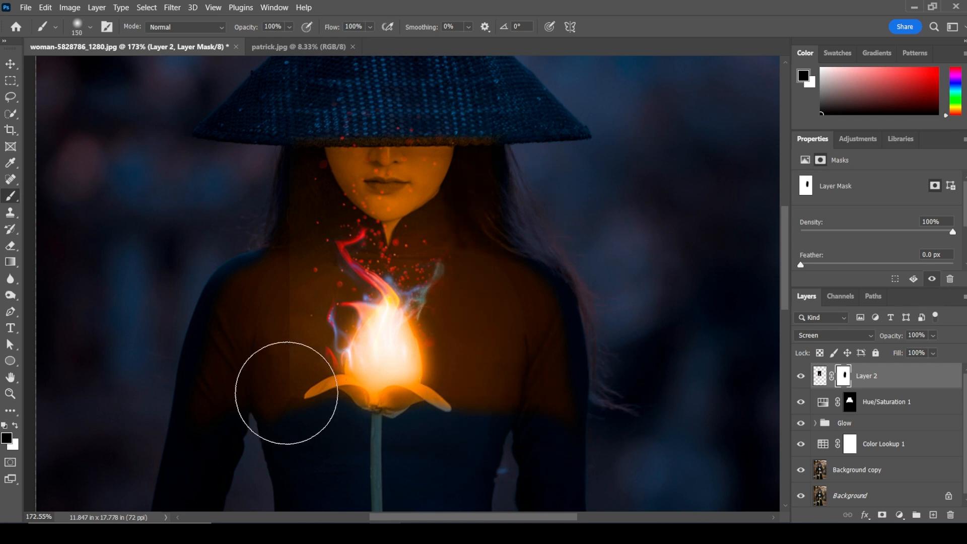
mouse_move(286, 393)
mouse_down()
mouse_move(228, 399)
mouse_move(248, 394)
mouse_move(241, 272)
mouse_move(272, 177)
mouse_move(253, 97)
mouse_up()
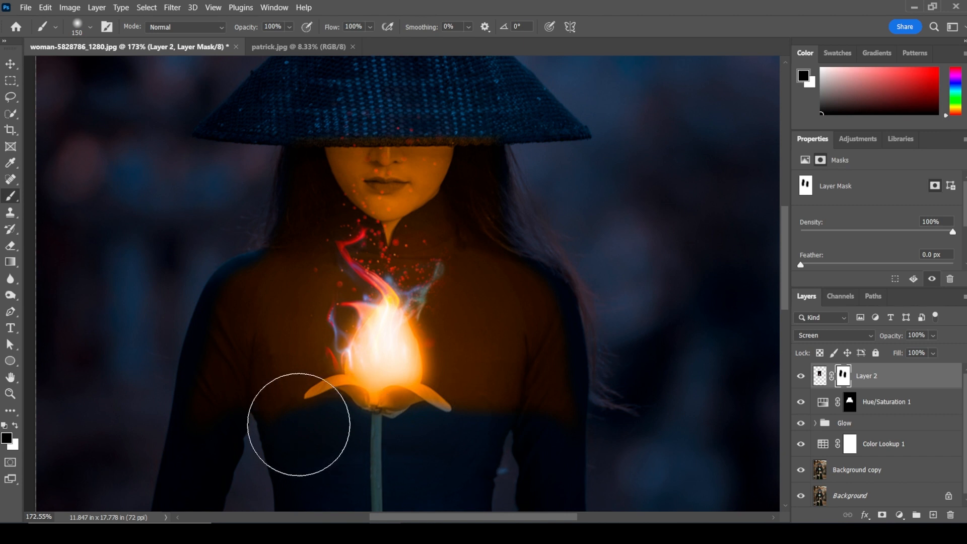
drag(299, 423, 313, 420)
- Examine the flames and sparks around the lotus and face up close, and check the whole composition fitted on screen
key(z)
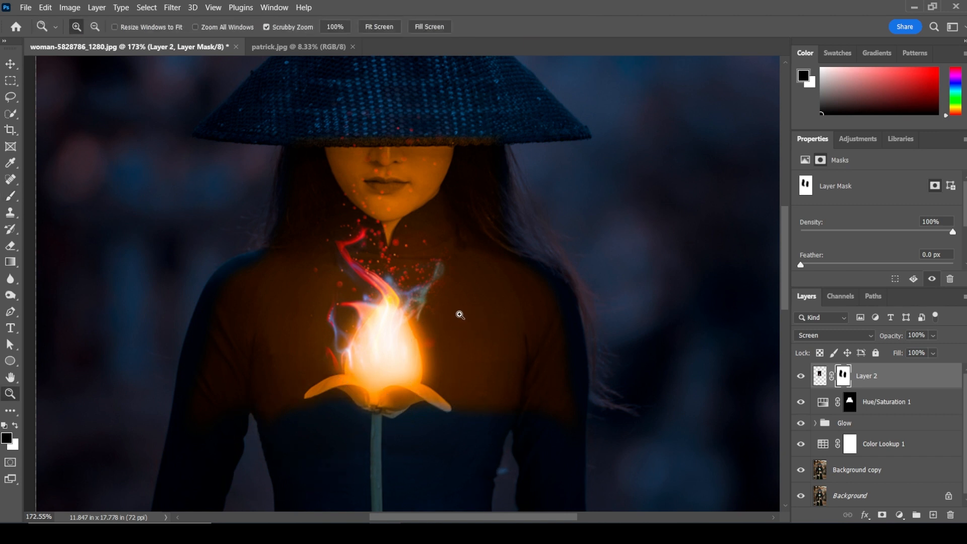
right_click(459, 316)
click(480, 325)
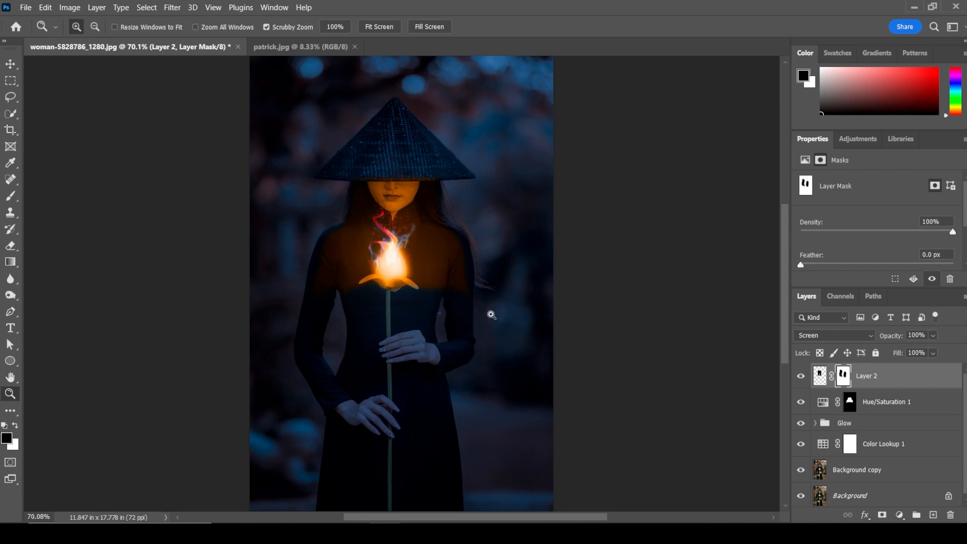
right_click(404, 242)
click(518, 335)
drag(393, 207, 441, 254)
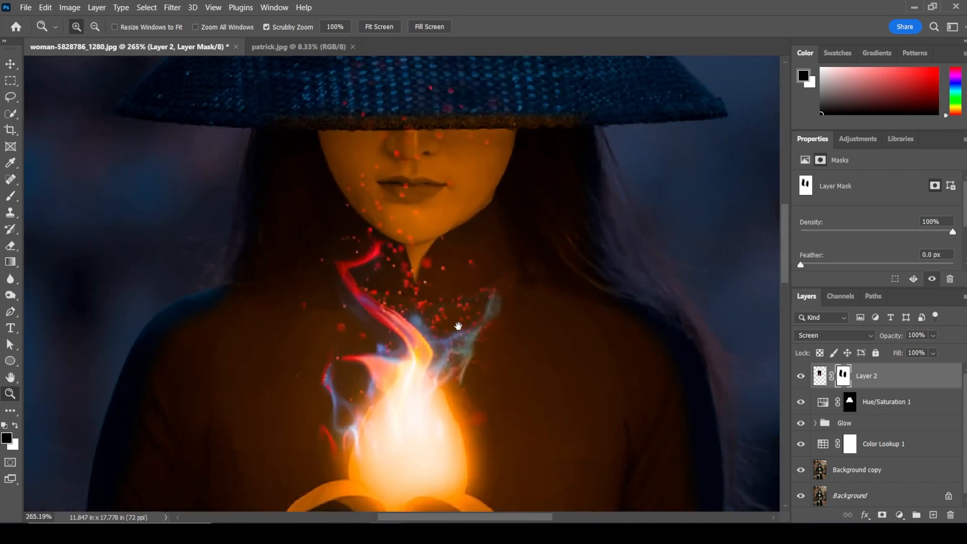
drag(458, 324, 417, 240)
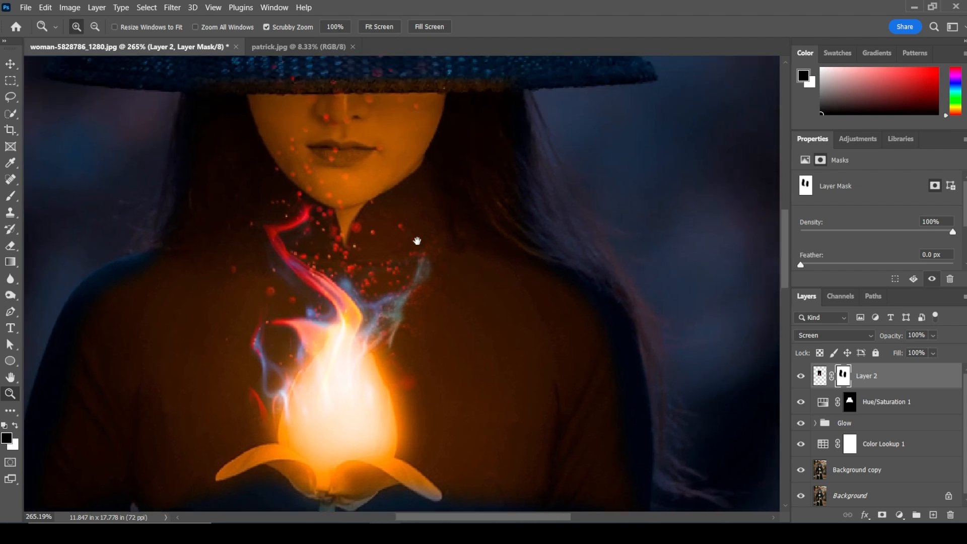
drag(297, 203, 443, 243)
right_click(510, 203)
click(527, 218)
right_click(411, 236)
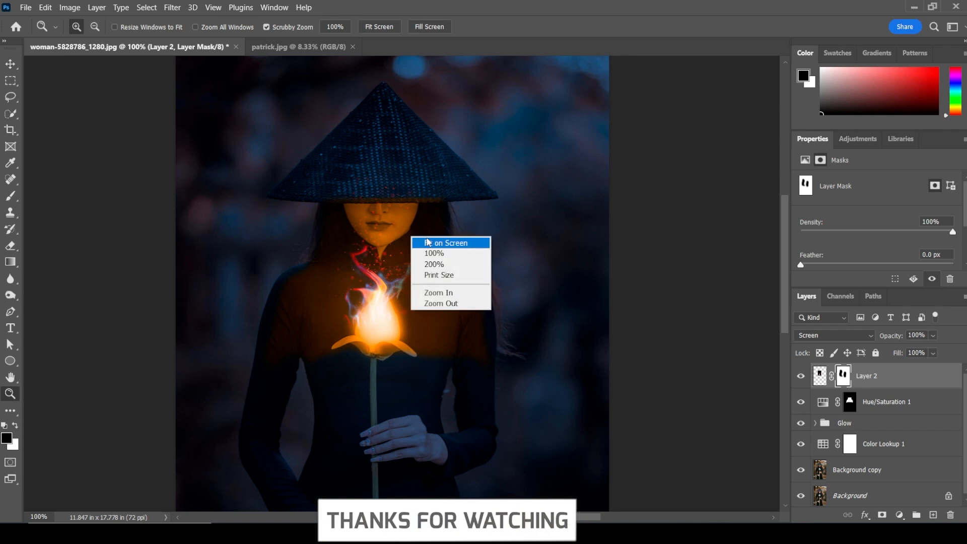
click(427, 243)
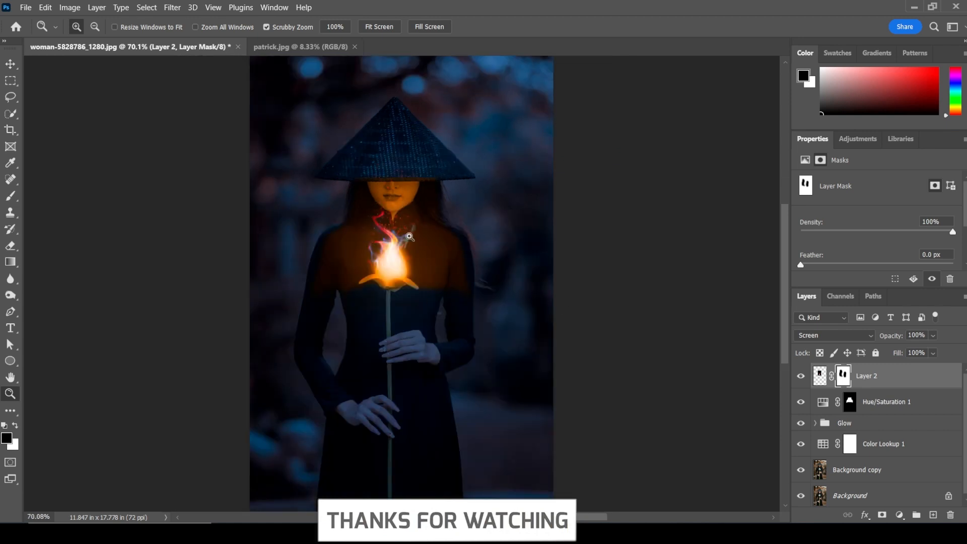